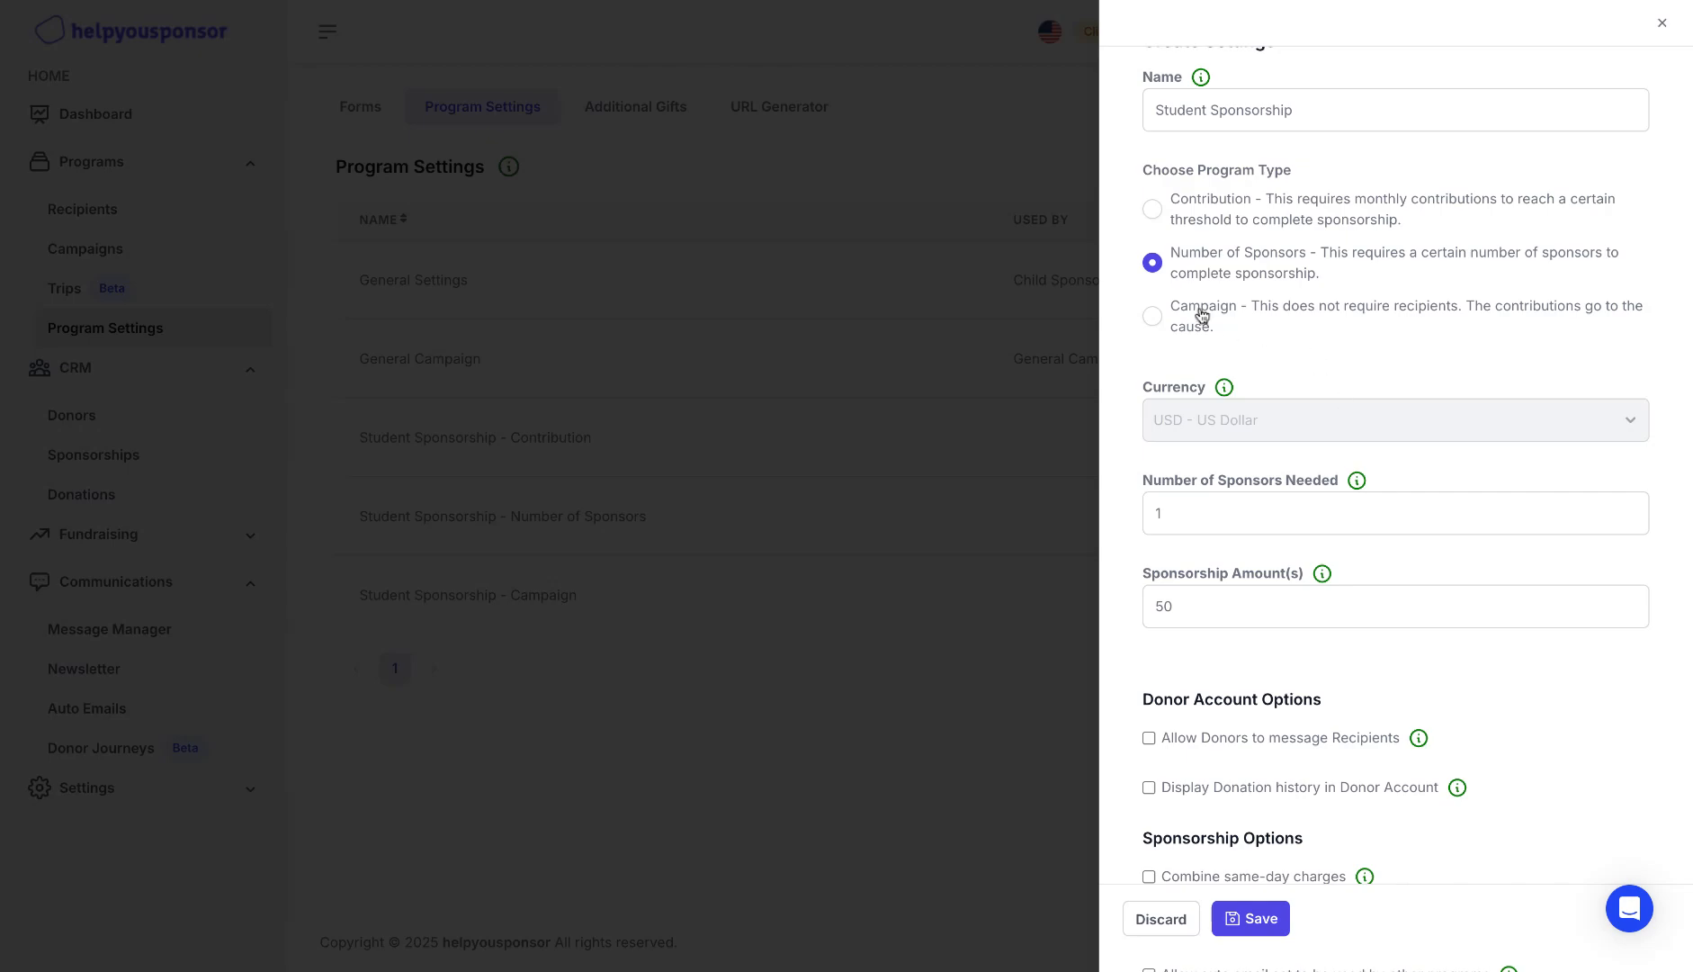
- Preview the settings fields for the Contribution and Campaign program types, ending with Number of Sponsors selected
{"action": "scroll", "coordinate": [1235, 284], "scroll_direction": "up", "scroll_amount": 1}
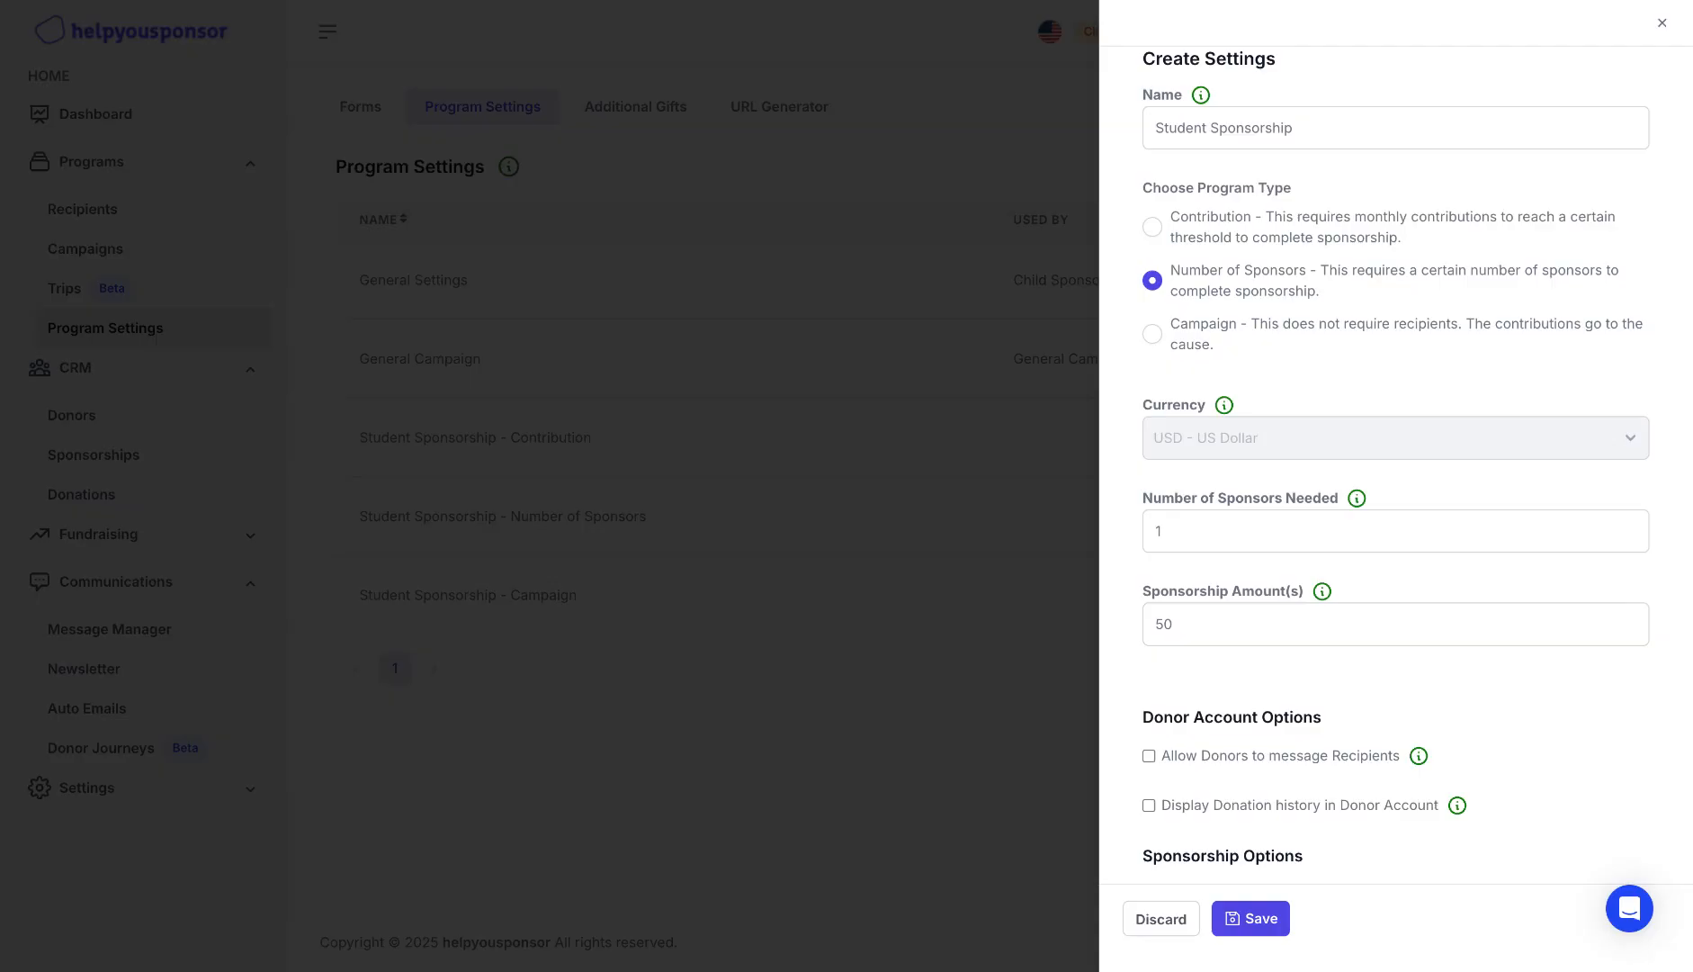
{"action": "scroll", "coordinate": [1268, 365], "scroll_direction": "up", "scroll_amount": 2}
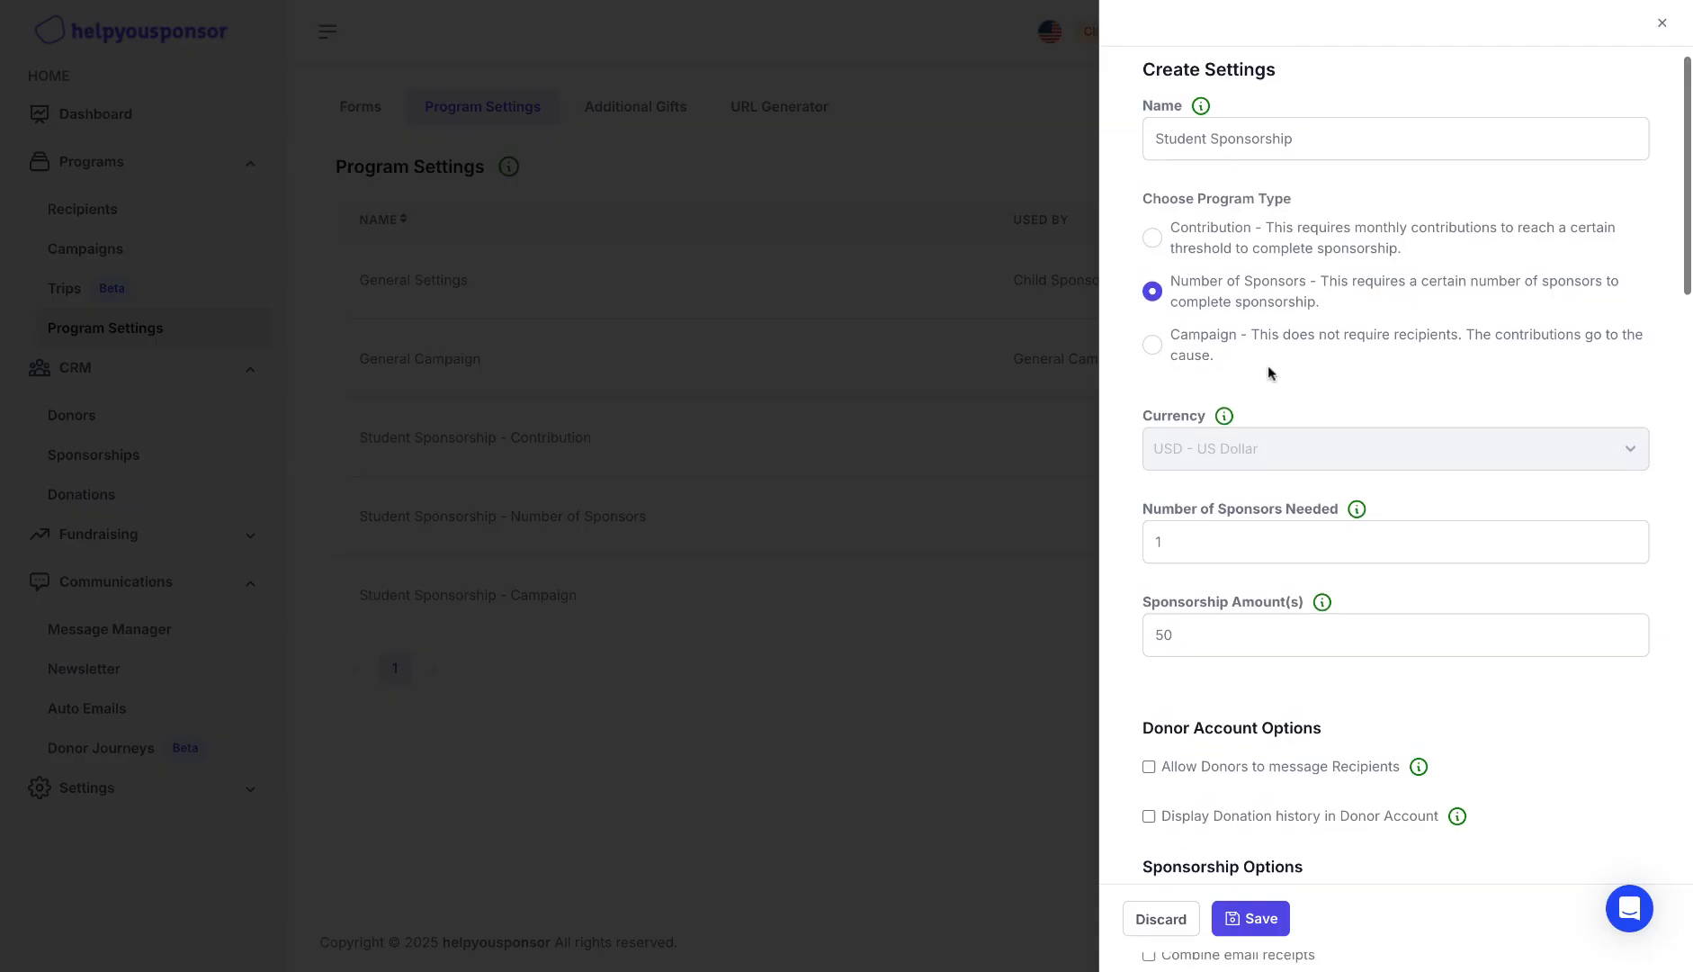
{"action": "scroll", "coordinate": [1268, 369], "scroll_direction": "down", "scroll_amount": 1}
{"action": "scroll", "coordinate": [1268, 369], "scroll_direction": "up", "scroll_amount": 1}
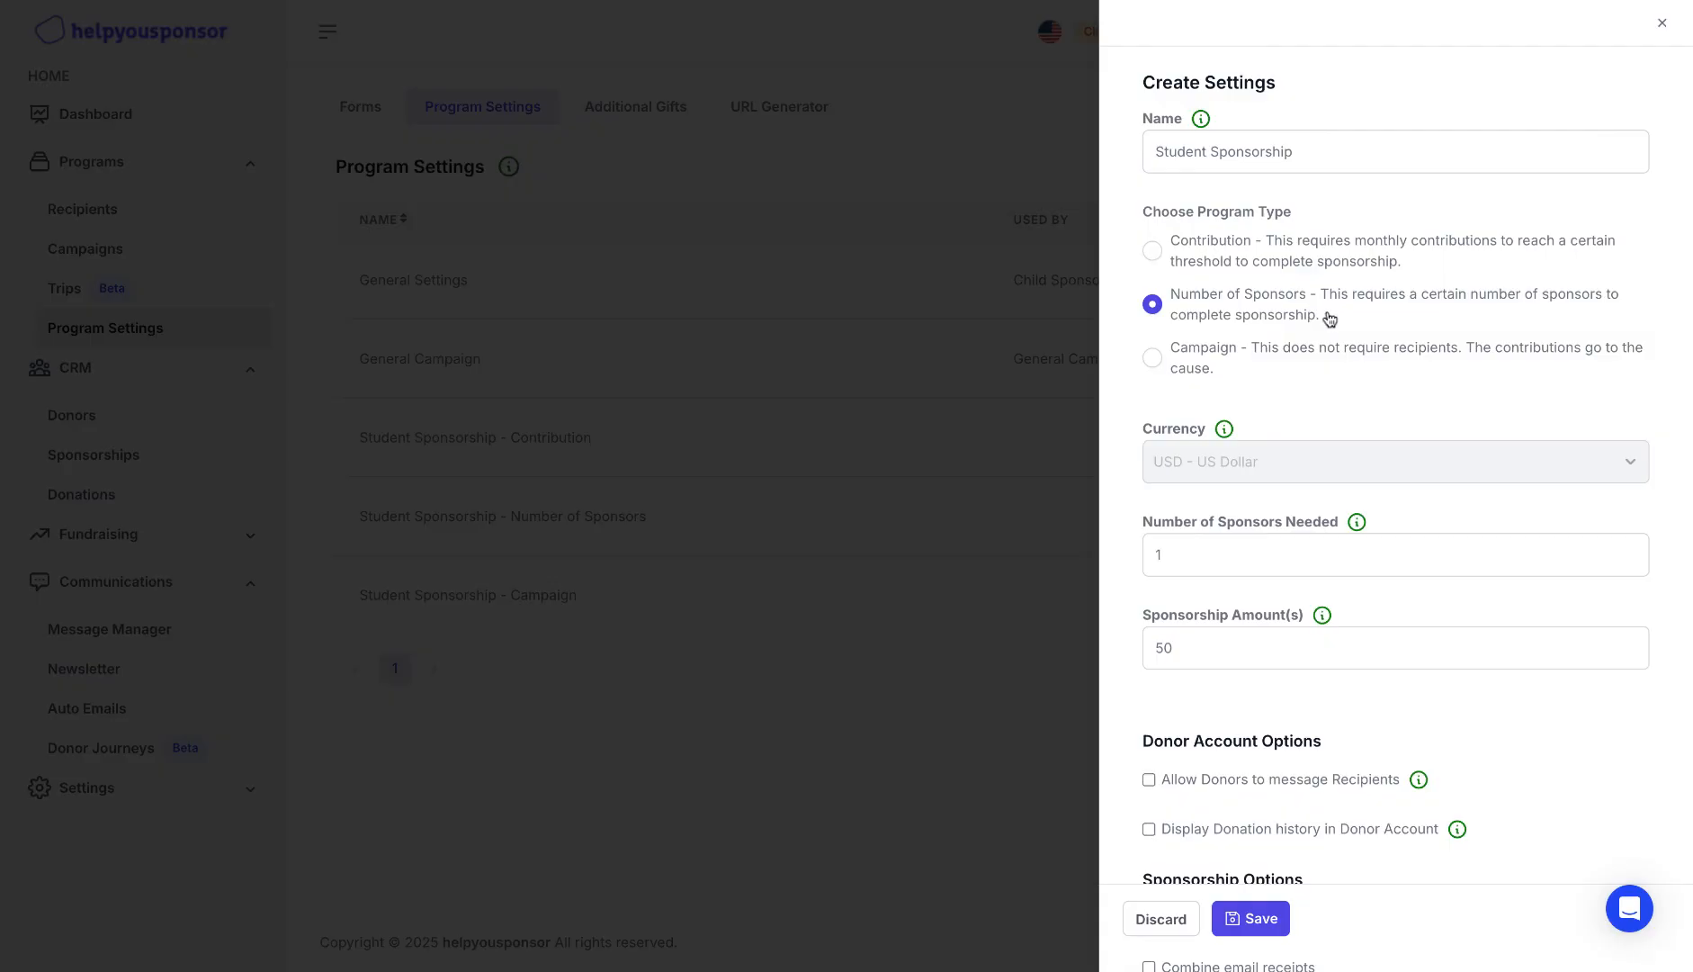
{"action": "scroll", "coordinate": [1329, 319], "scroll_direction": "down", "scroll_amount": 1}
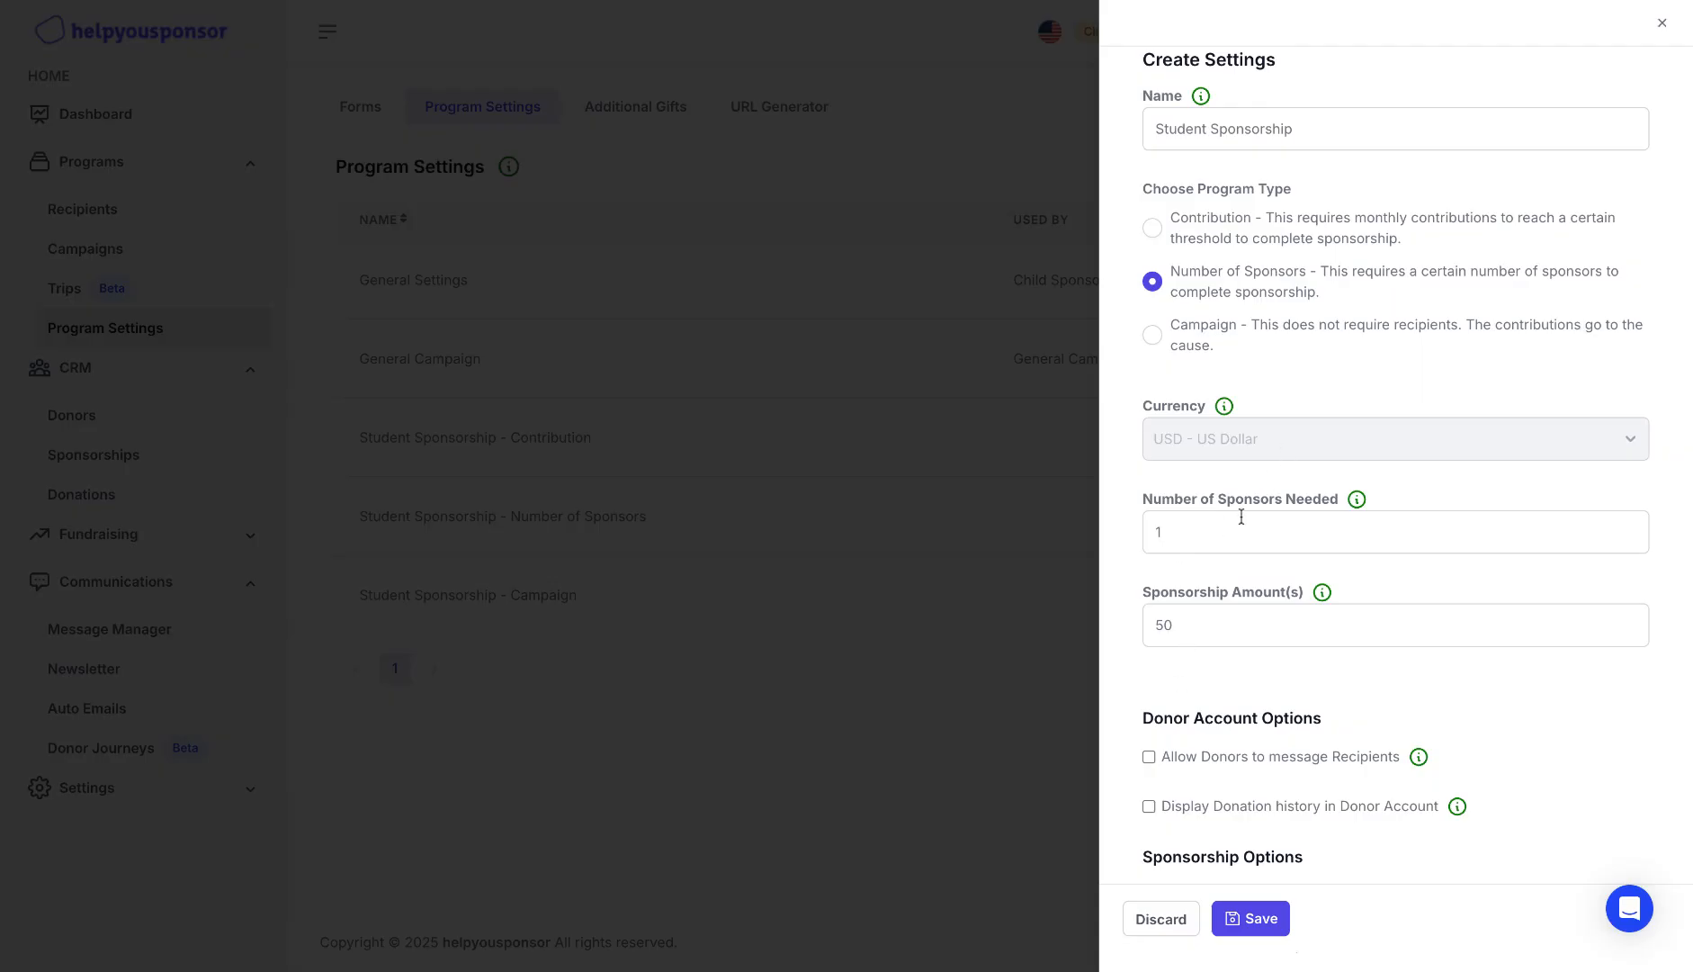
{"action": "scroll", "coordinate": [1201, 631], "scroll_direction": "up", "scroll_amount": 1}
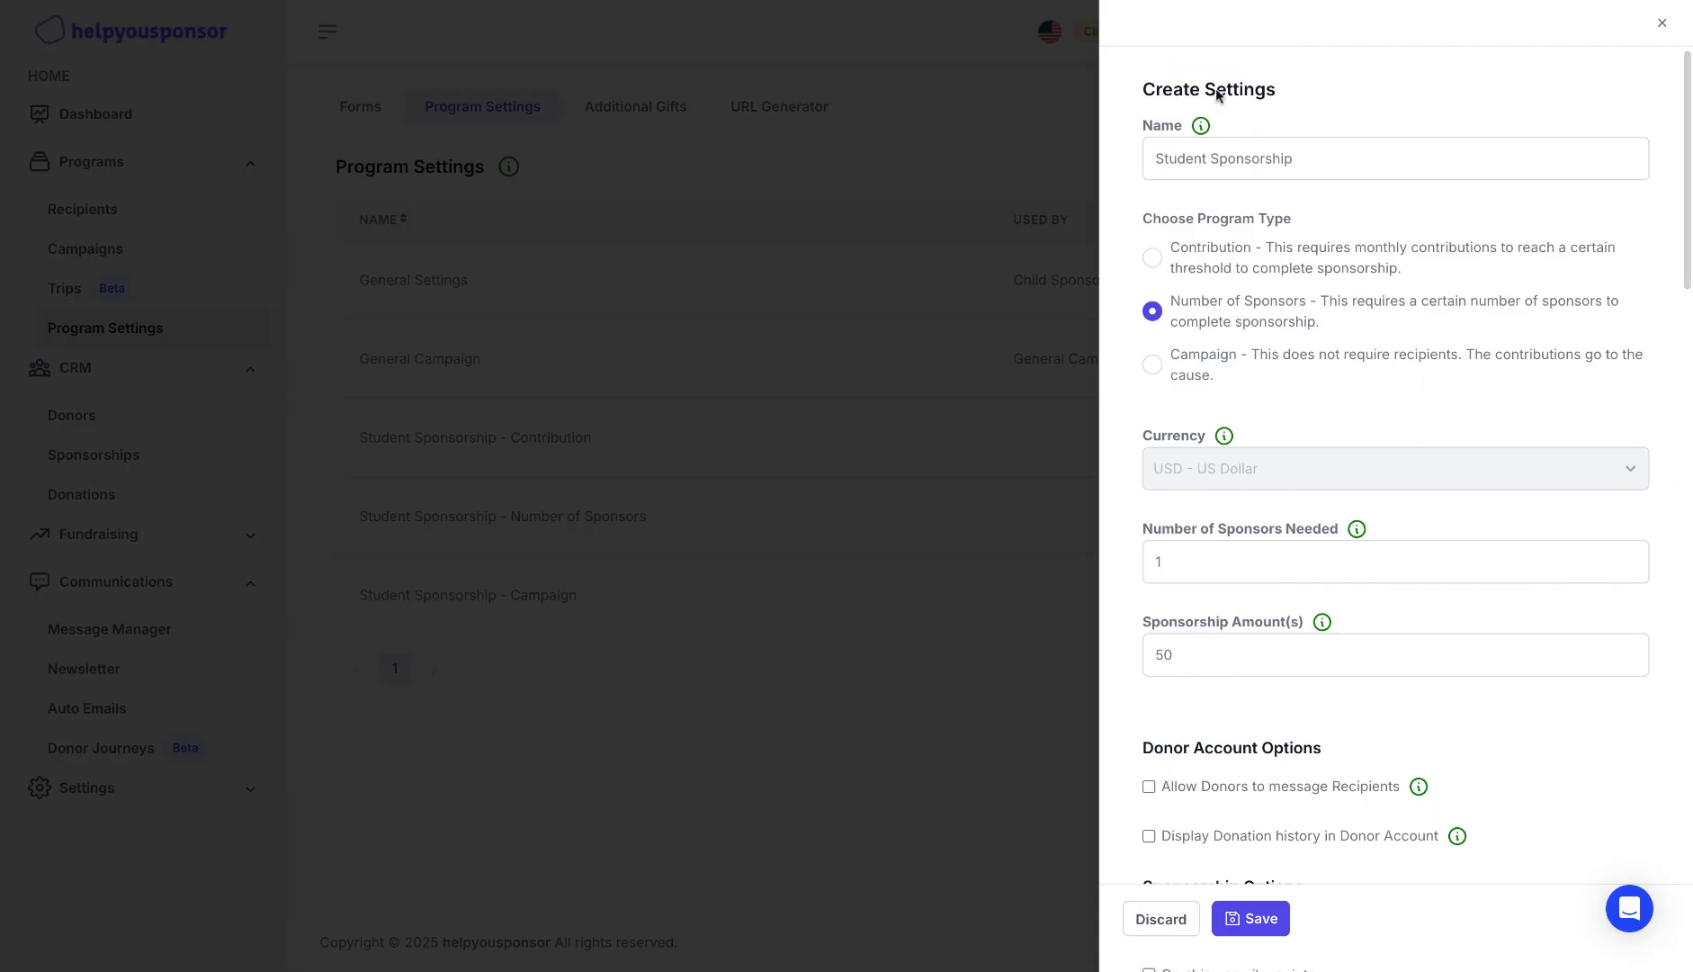
{"action": "left_click", "coordinate": [1153, 260]}
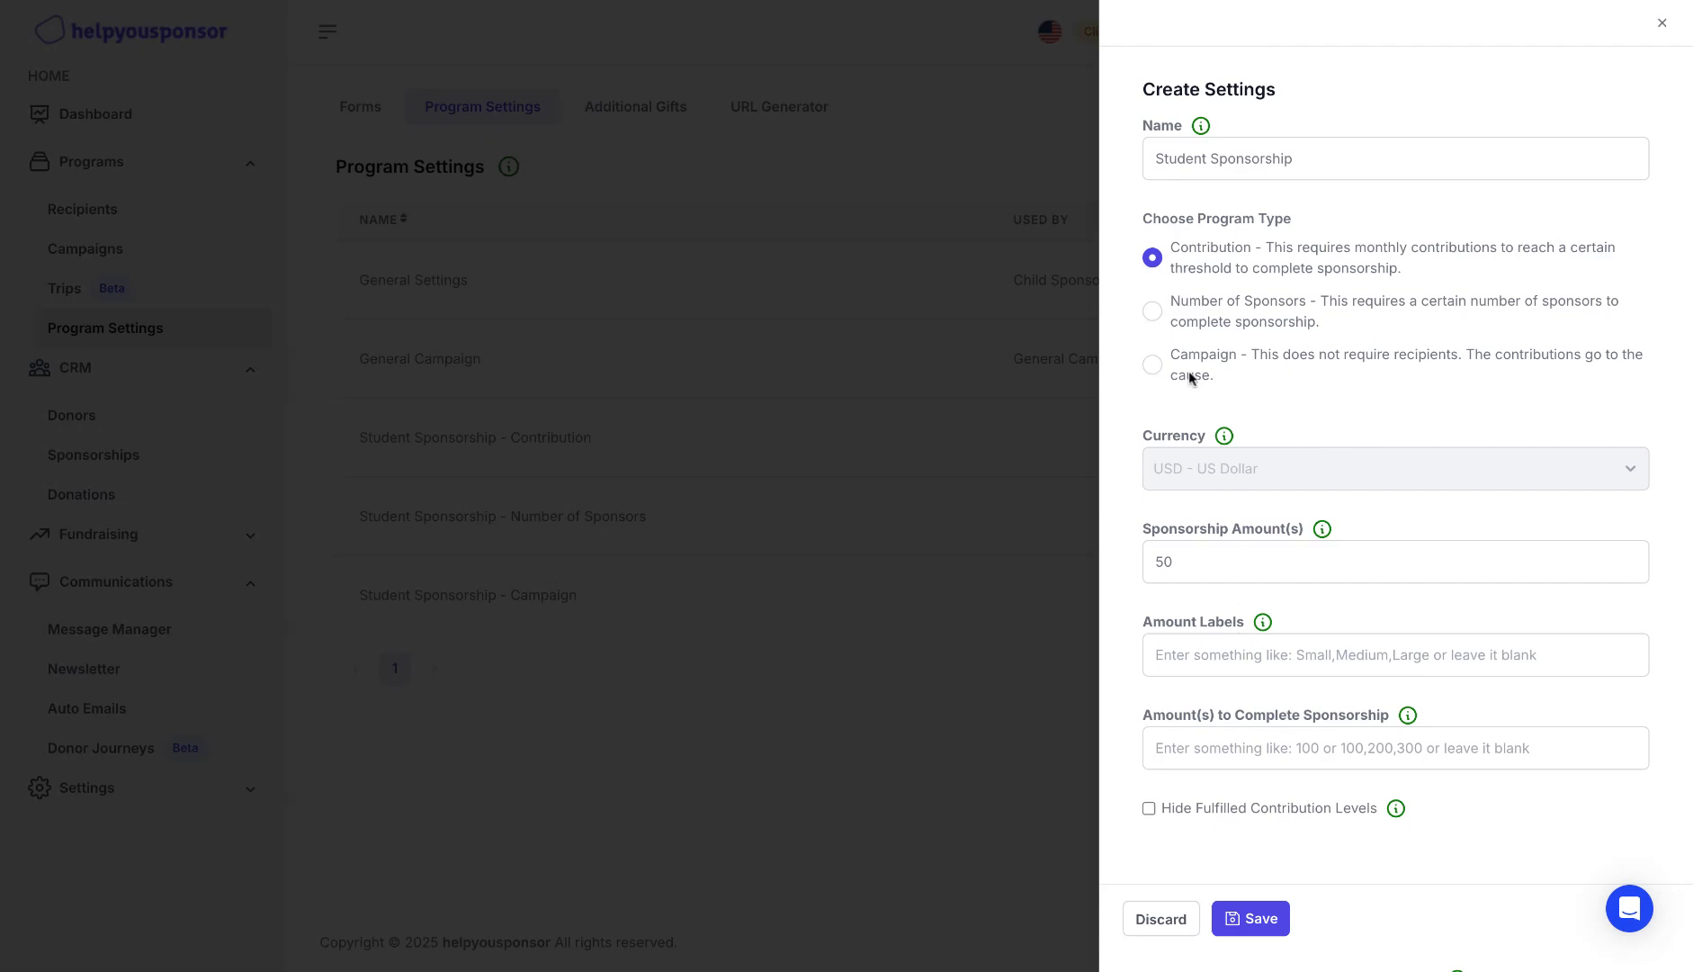
{"action": "left_click", "coordinate": [1155, 367]}
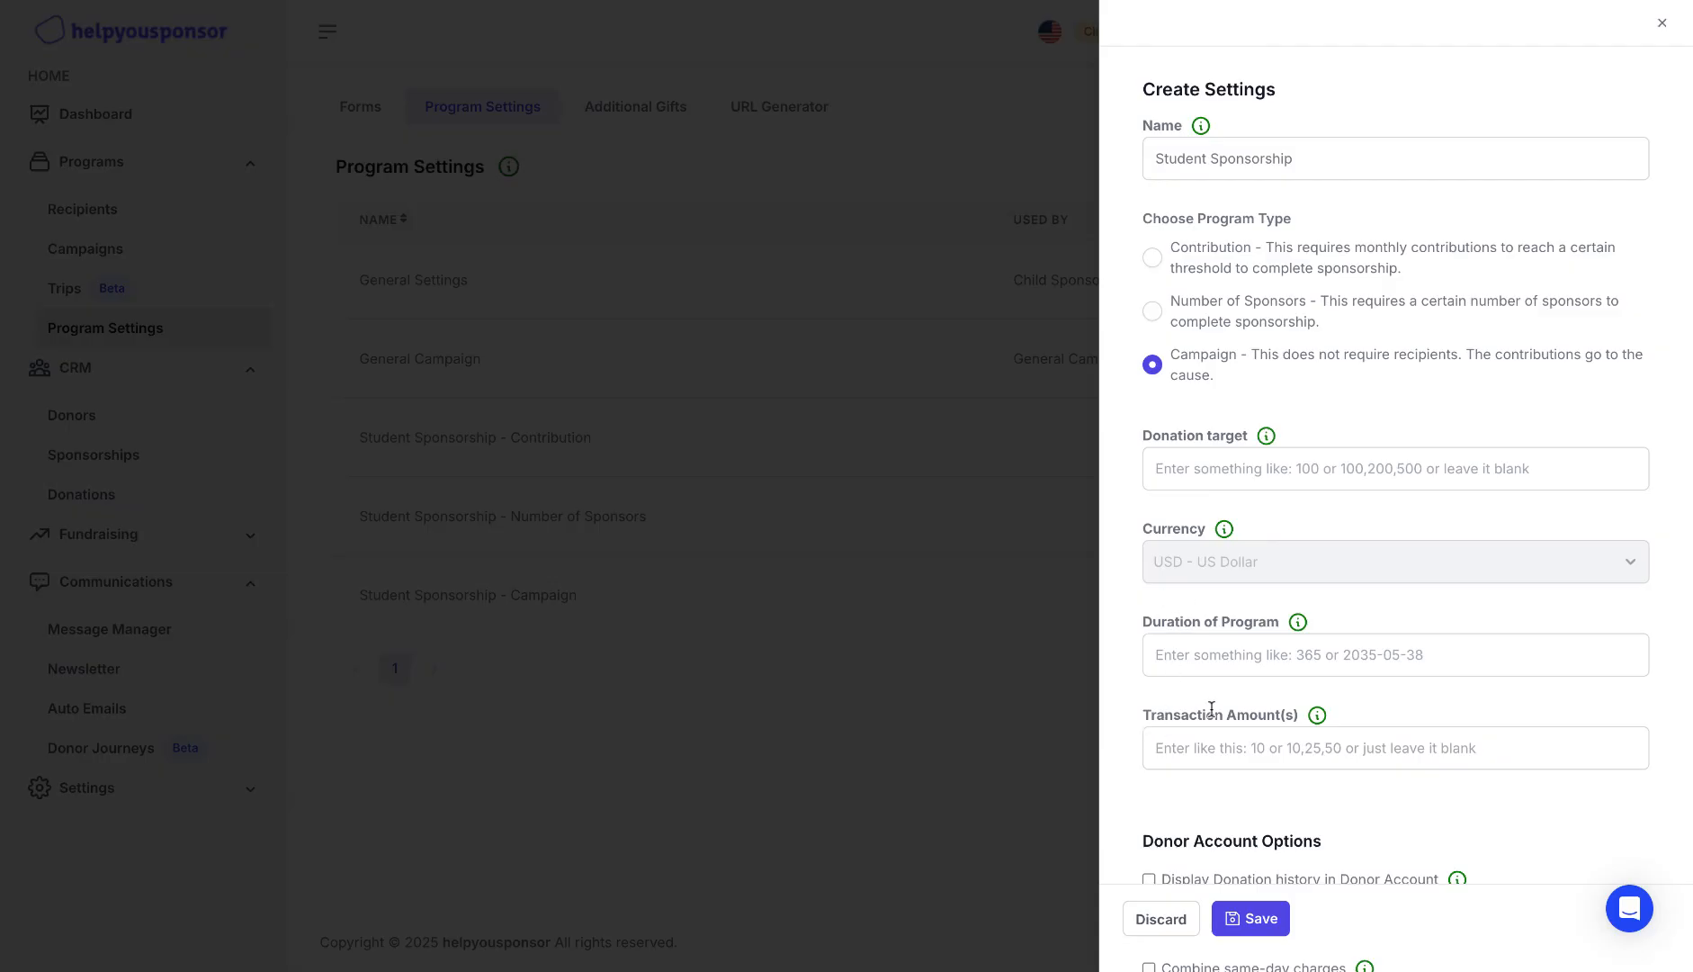
{"action": "scroll", "coordinate": [1210, 700], "scroll_direction": "up", "scroll_amount": 1}
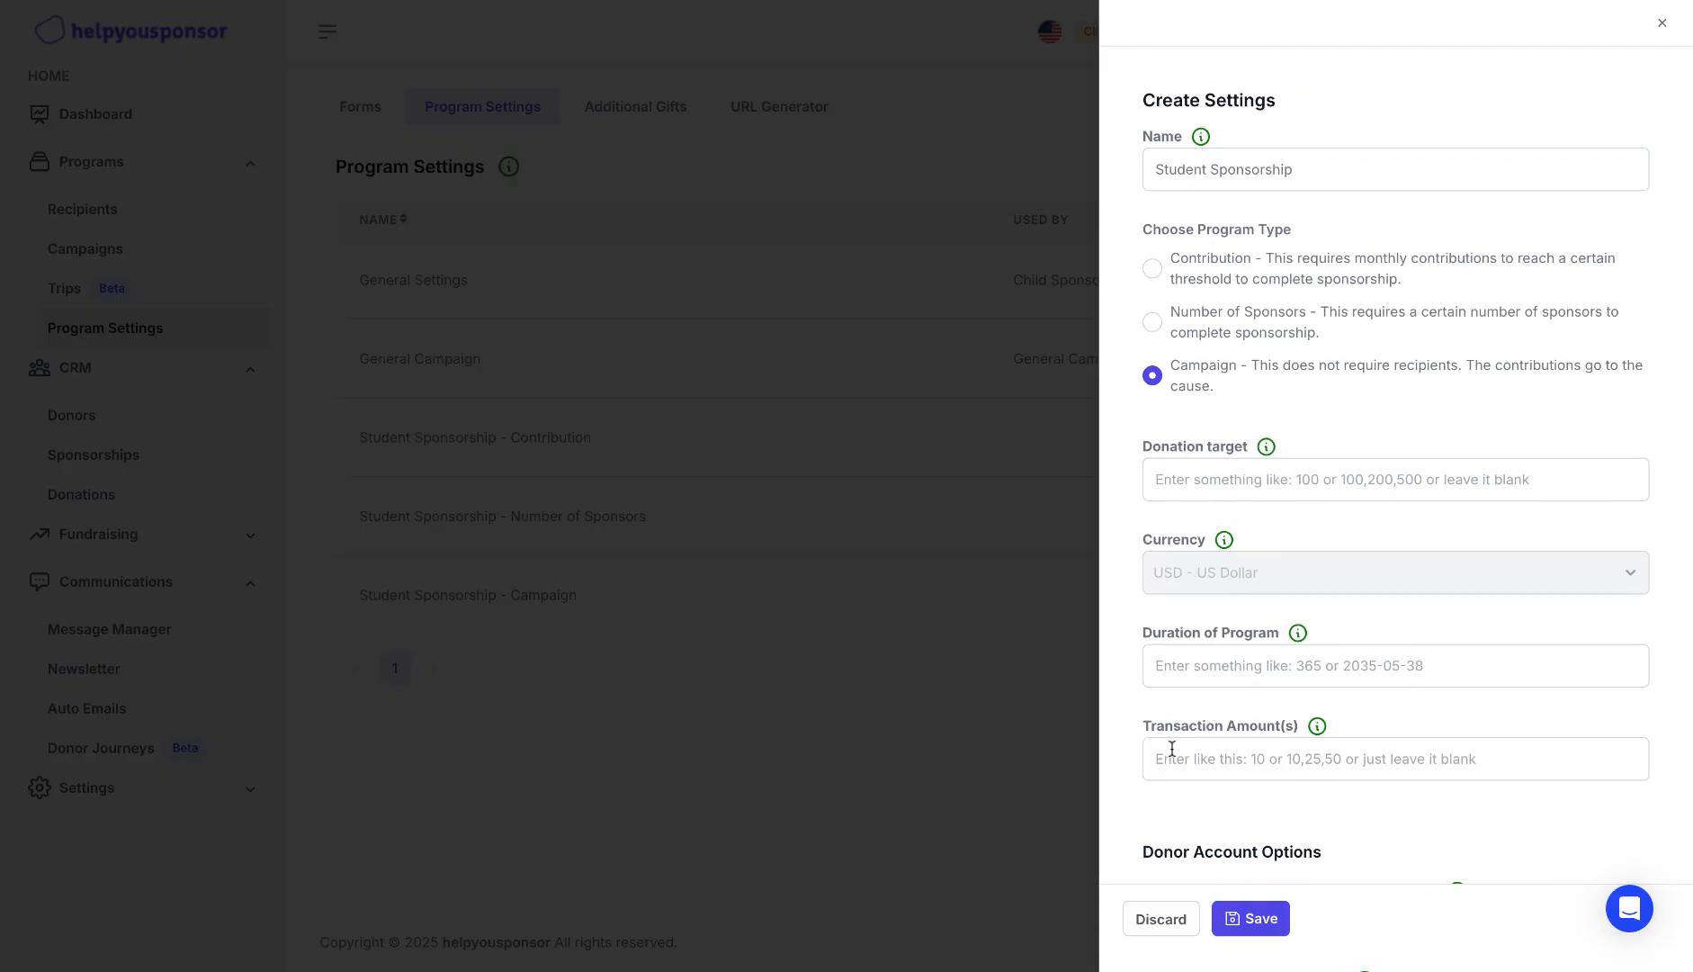
{"action": "left_click", "coordinate": [1152, 324]}
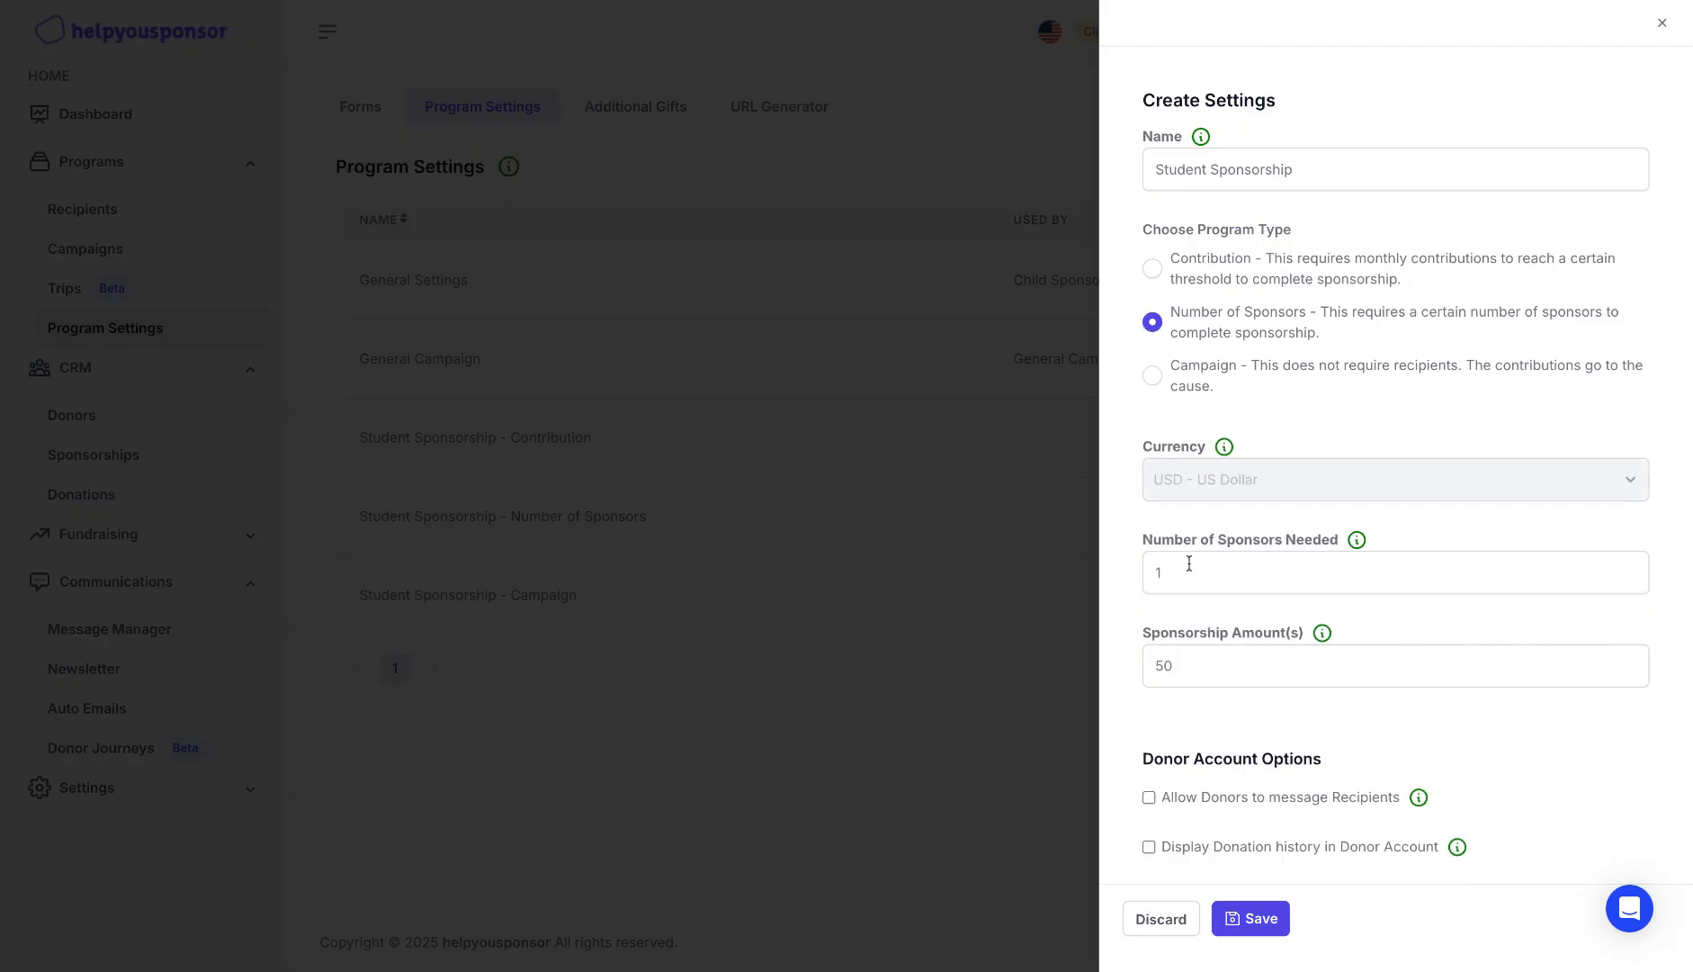
- In the donor account options, allow donors to message recipients and display donation history in the donor account
{"action": "scroll", "coordinate": [1190, 563], "scroll_direction": "down", "scroll_amount": 1}
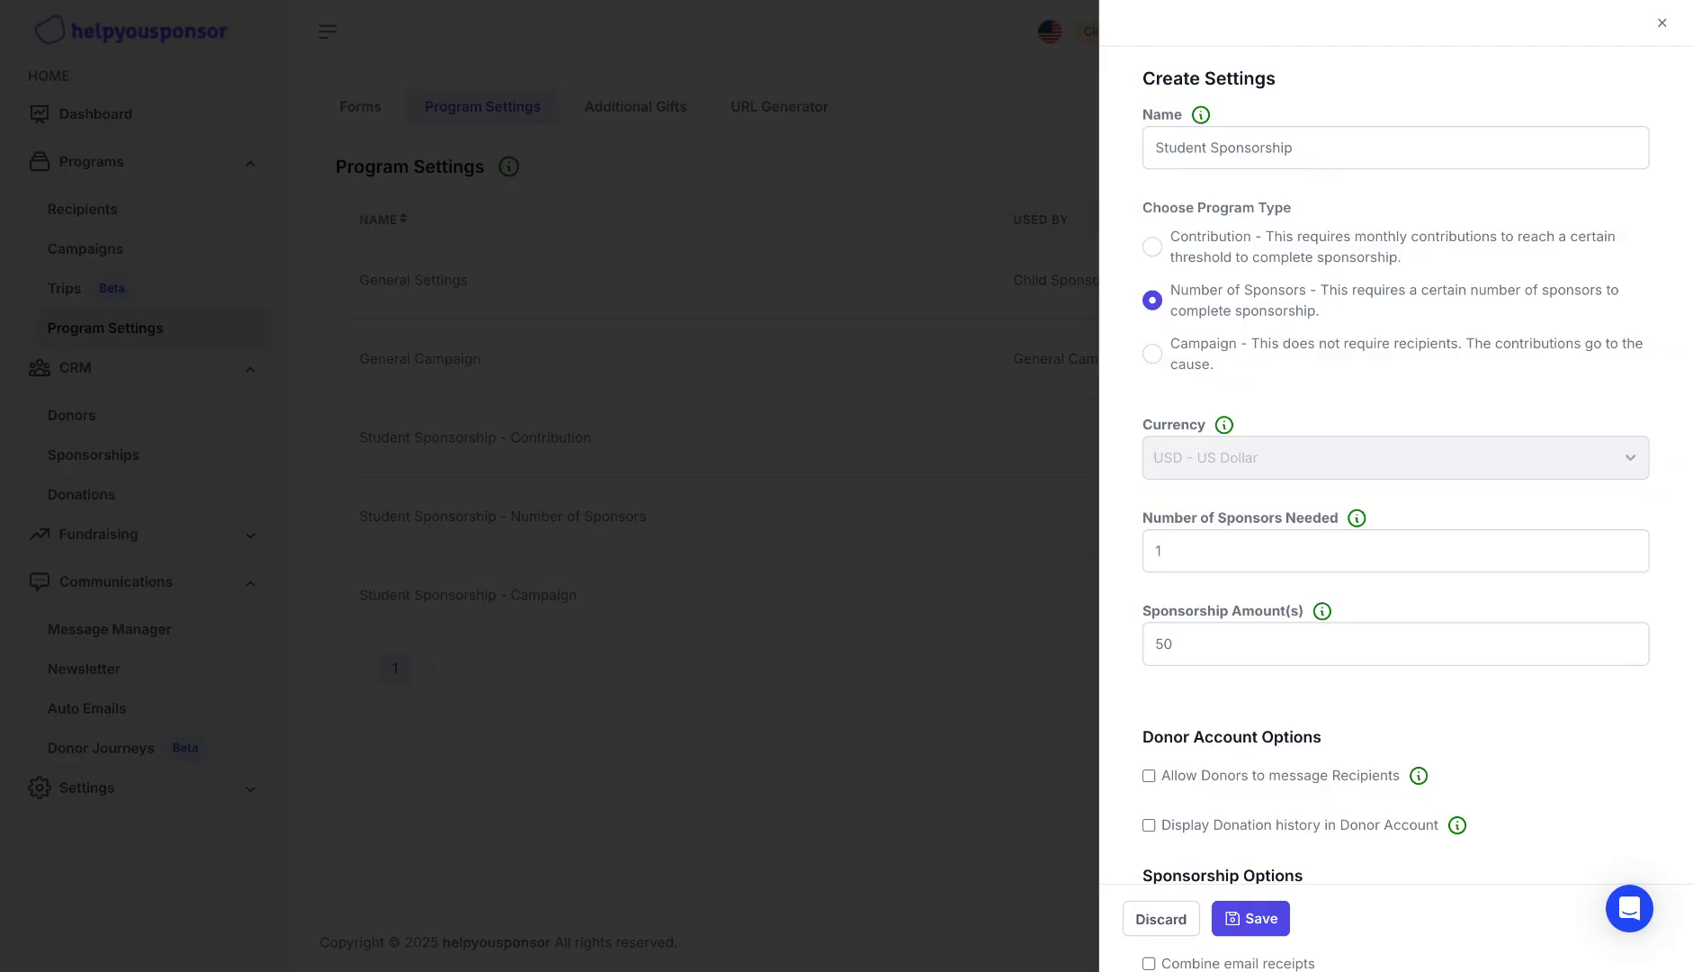
{"action": "scroll", "coordinate": [1394, 504], "scroll_direction": "down", "scroll_amount": 2}
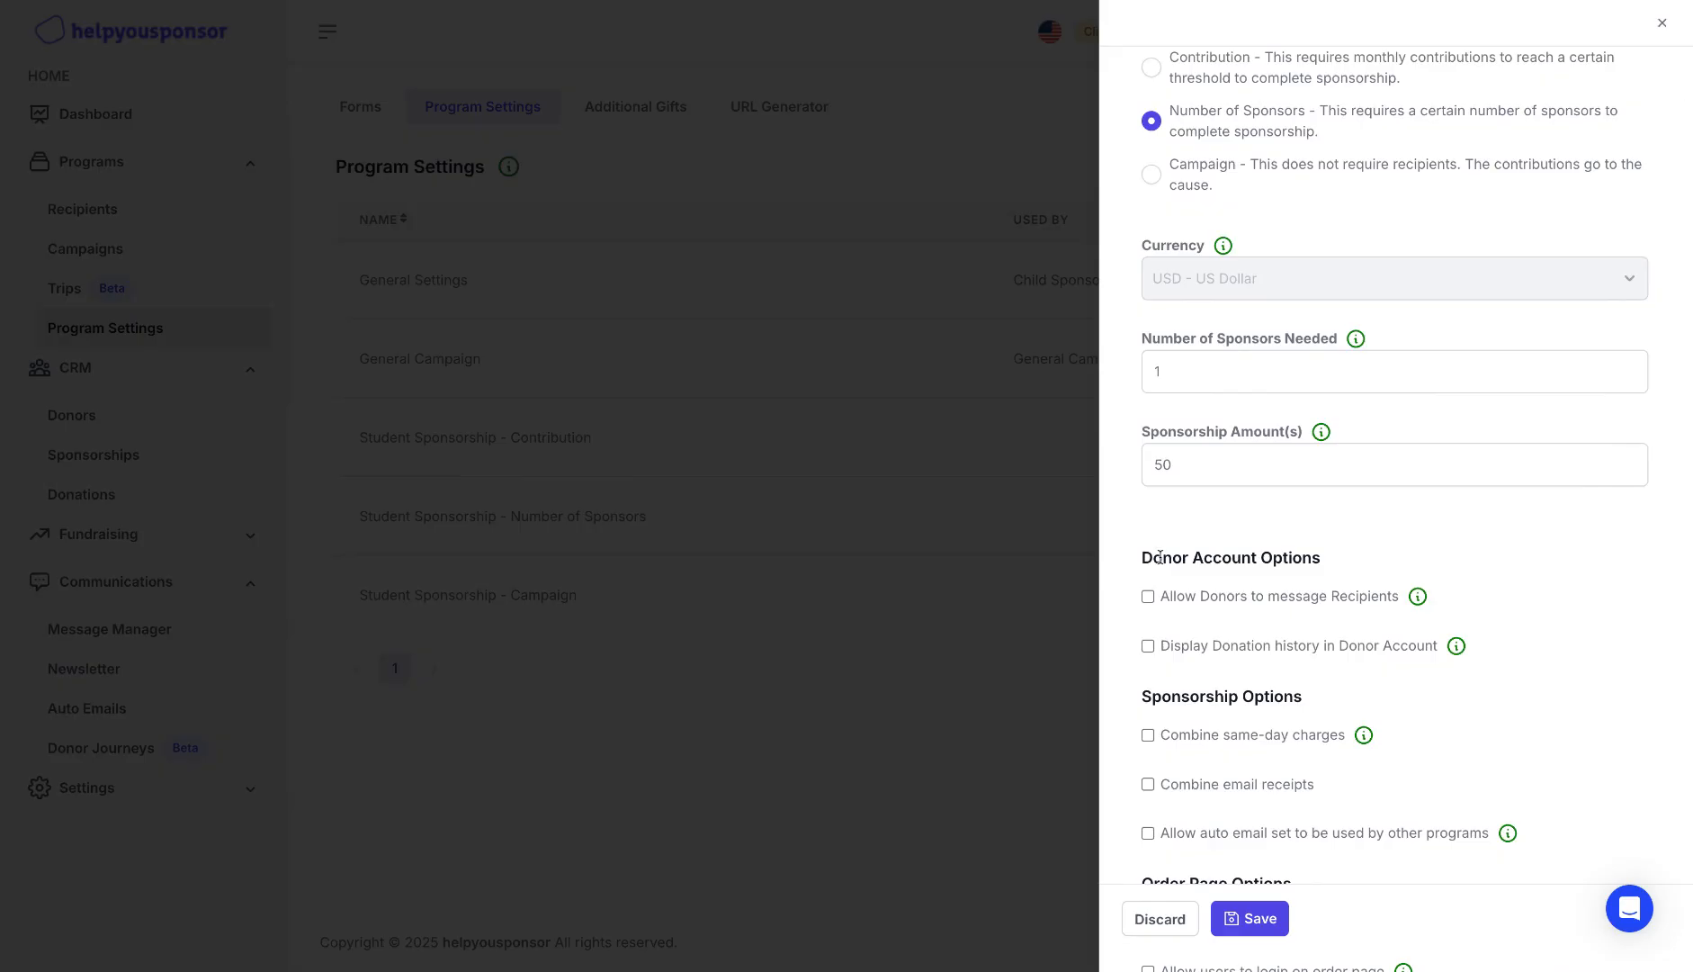
{"action": "scroll", "coordinate": [1157, 556], "scroll_direction": "down", "scroll_amount": 1}
{"action": "scroll", "coordinate": [1157, 556], "scroll_direction": "down", "scroll_amount": 1}
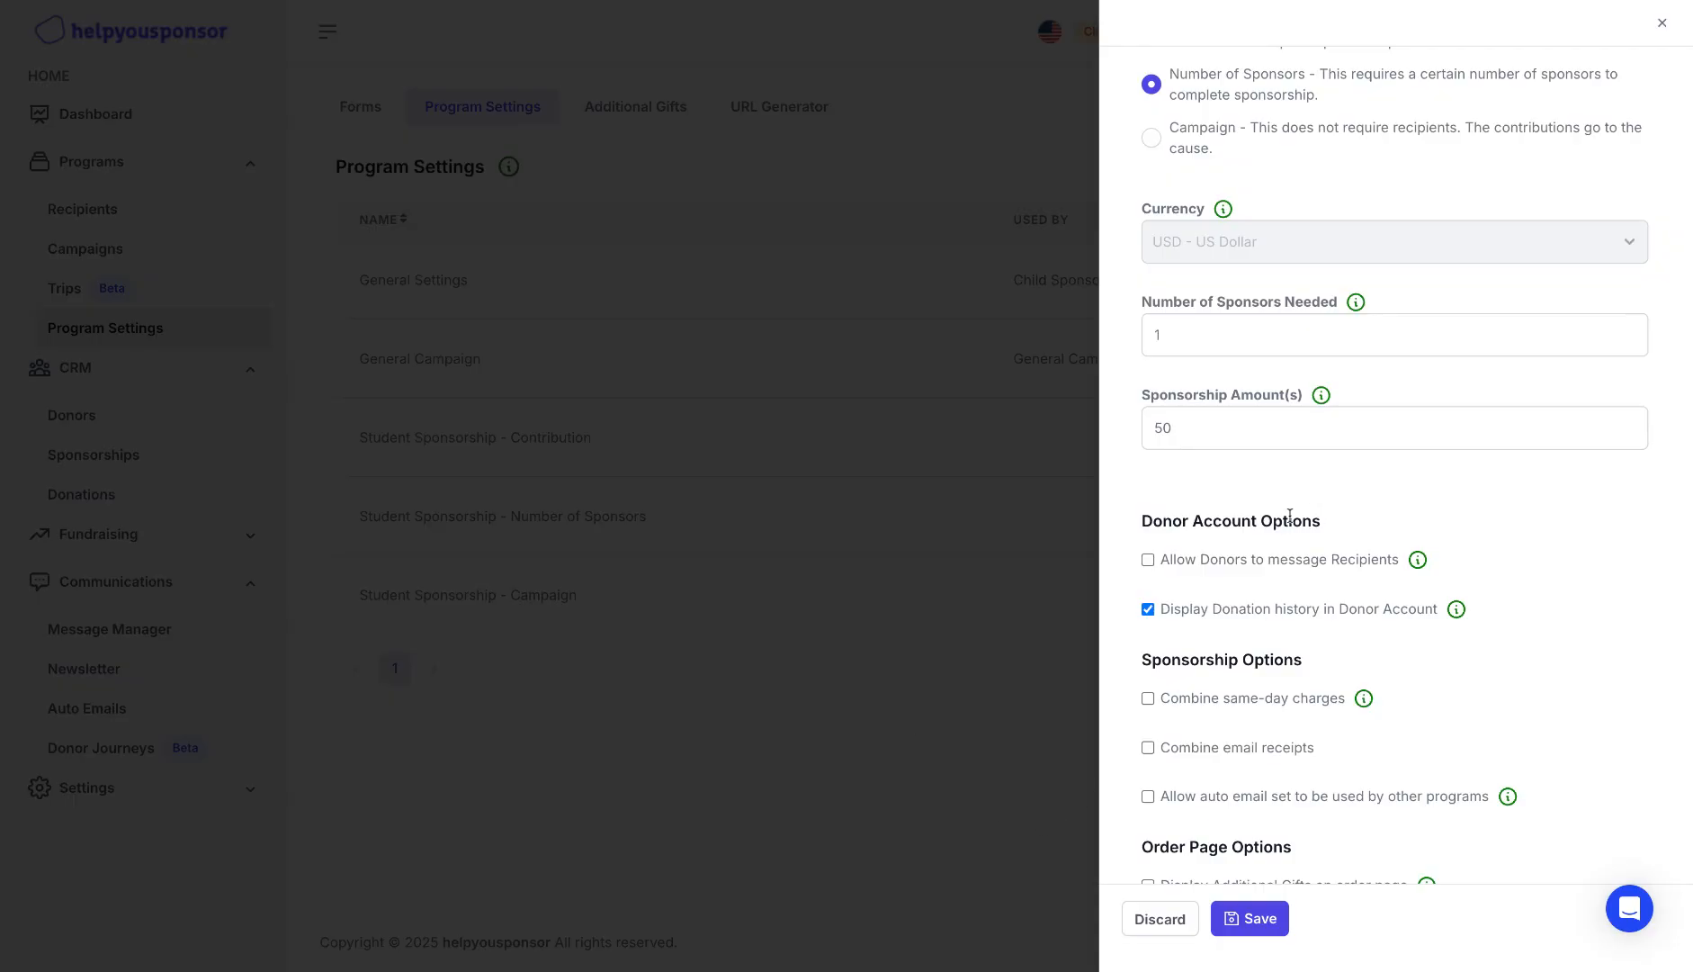
{"action": "left_click", "coordinate": [1150, 560]}
{"action": "left_click", "coordinate": [1149, 559]}
{"action": "scroll", "coordinate": [1150, 564], "scroll_direction": "down", "scroll_amount": 1}
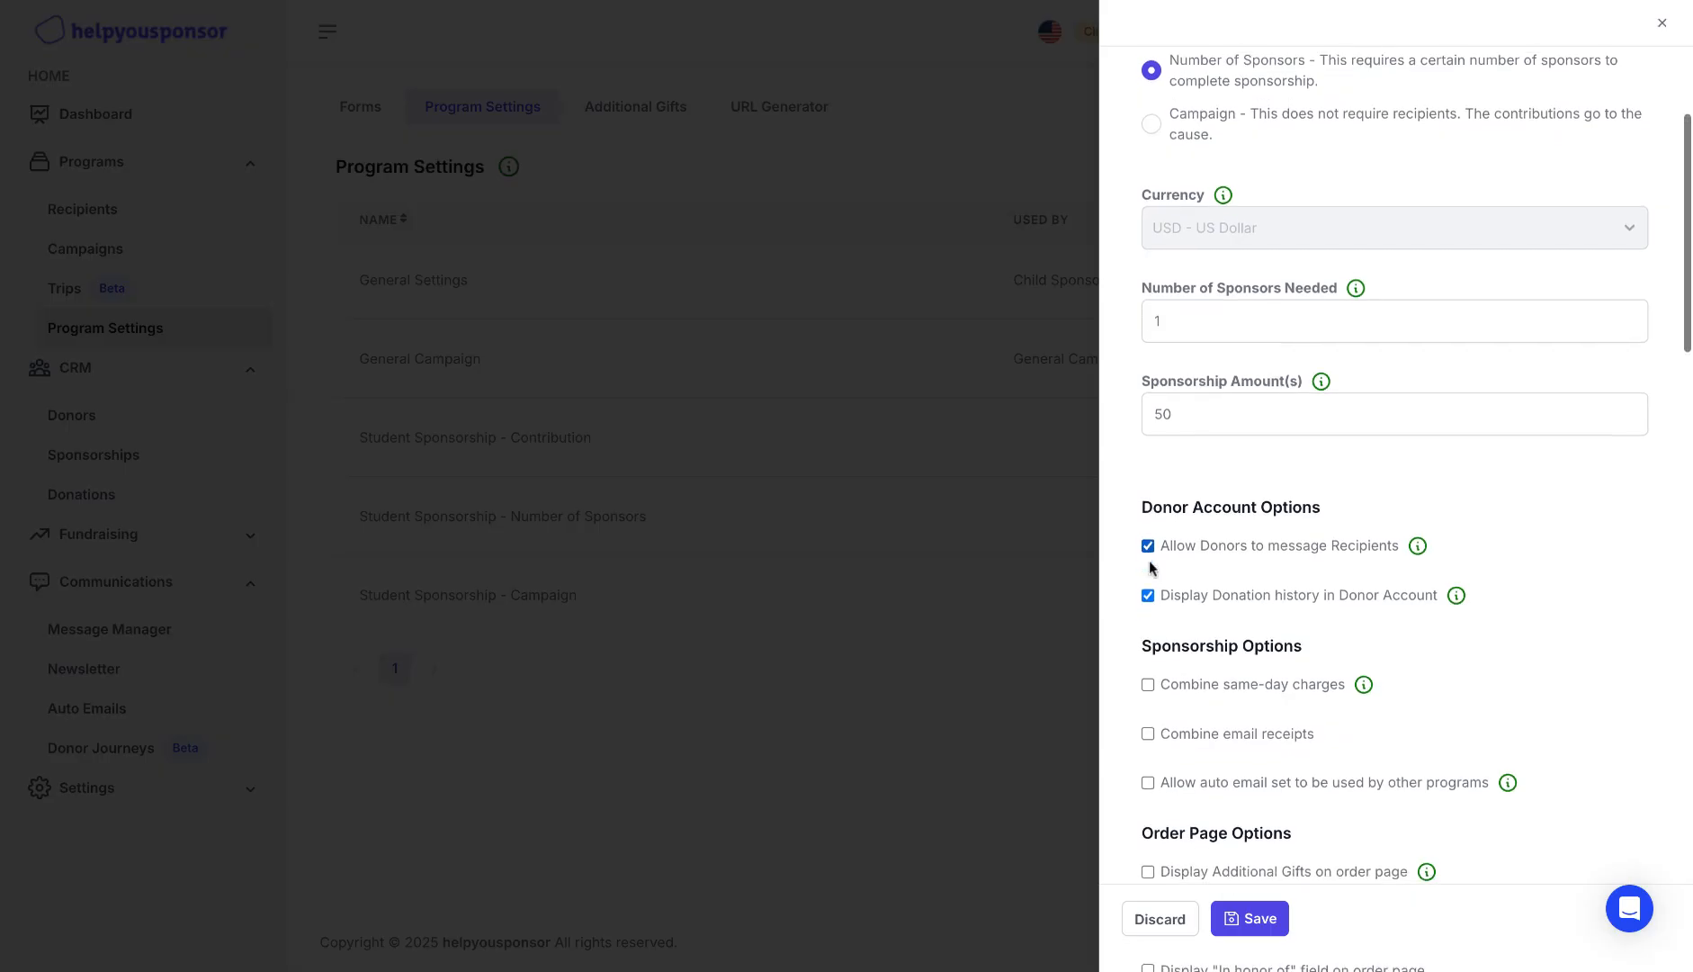
- Enable combined same-day charges, combined email receipts and use of the auto email set by other programs
{"action": "scroll", "coordinate": [1150, 567], "scroll_direction": "down", "scroll_amount": 1}
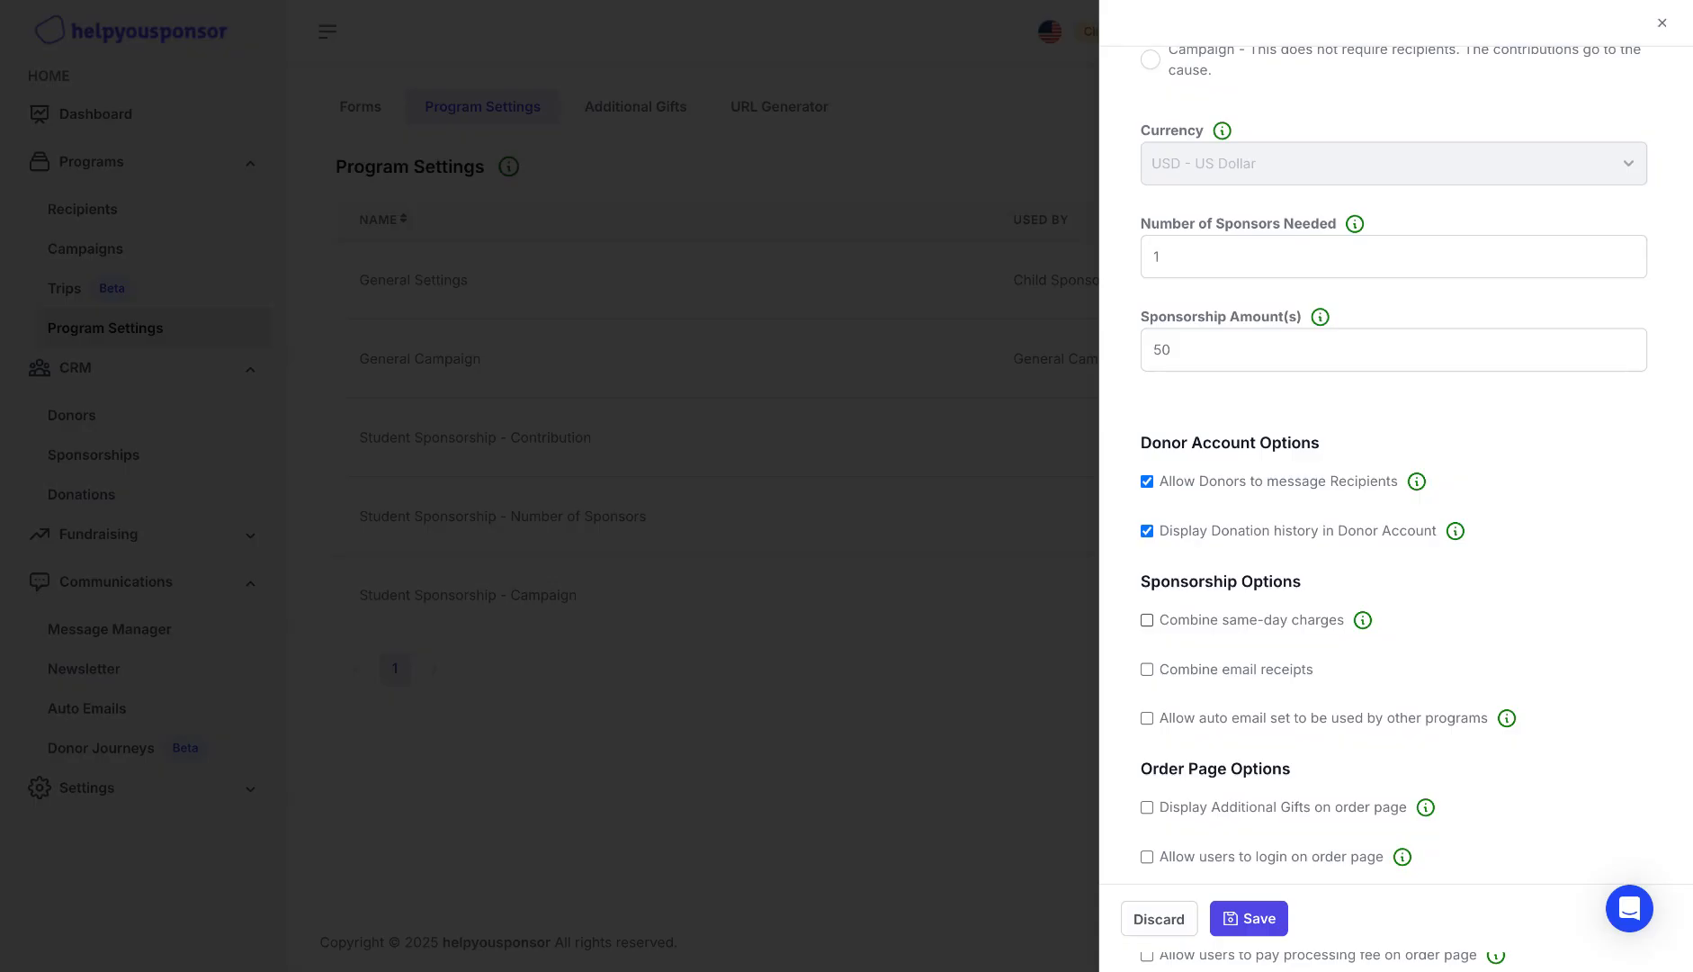
{"action": "left_click", "coordinate": [1146, 620]}
{"action": "left_click", "coordinate": [1147, 670]}
{"action": "left_click", "coordinate": [1148, 718]}
- Enable additional gifts, user login and the "In honor of" field on the order page
{"action": "scroll", "coordinate": [1394, 504], "scroll_direction": "down", "scroll_amount": 3}
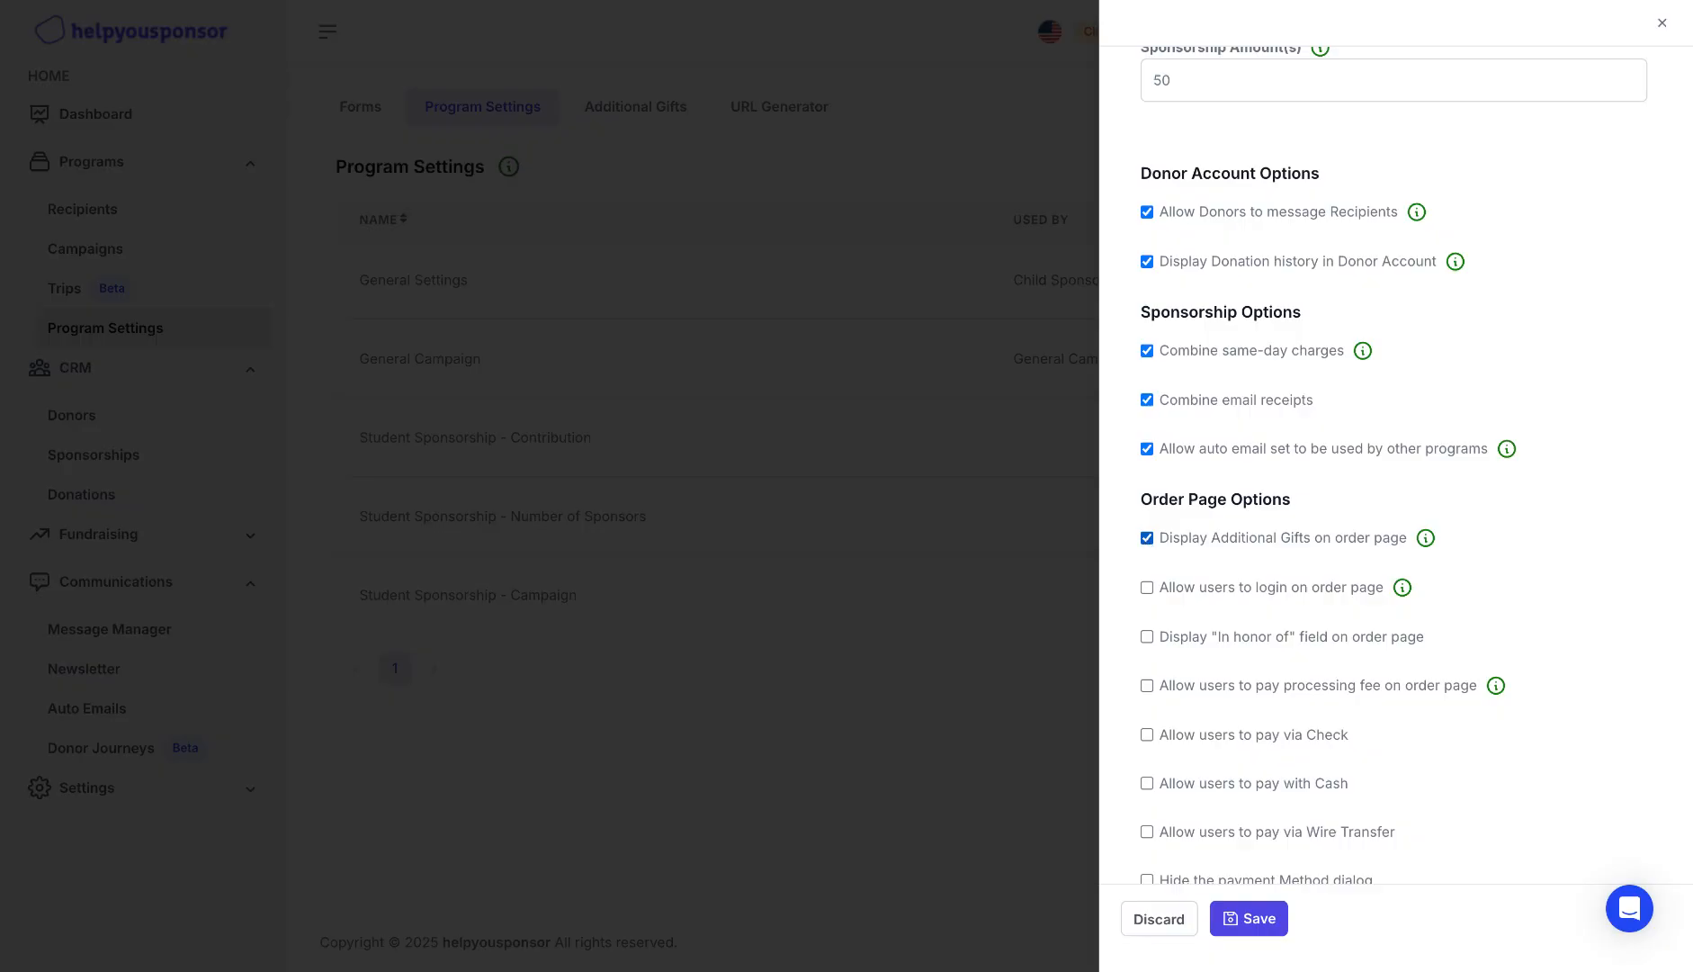
{"action": "left_click", "coordinate": [1146, 586]}
{"action": "scroll", "coordinate": [1145, 593], "scroll_direction": "down", "scroll_amount": 1}
{"action": "scroll", "coordinate": [1145, 593], "scroll_direction": "down", "scroll_amount": 1}
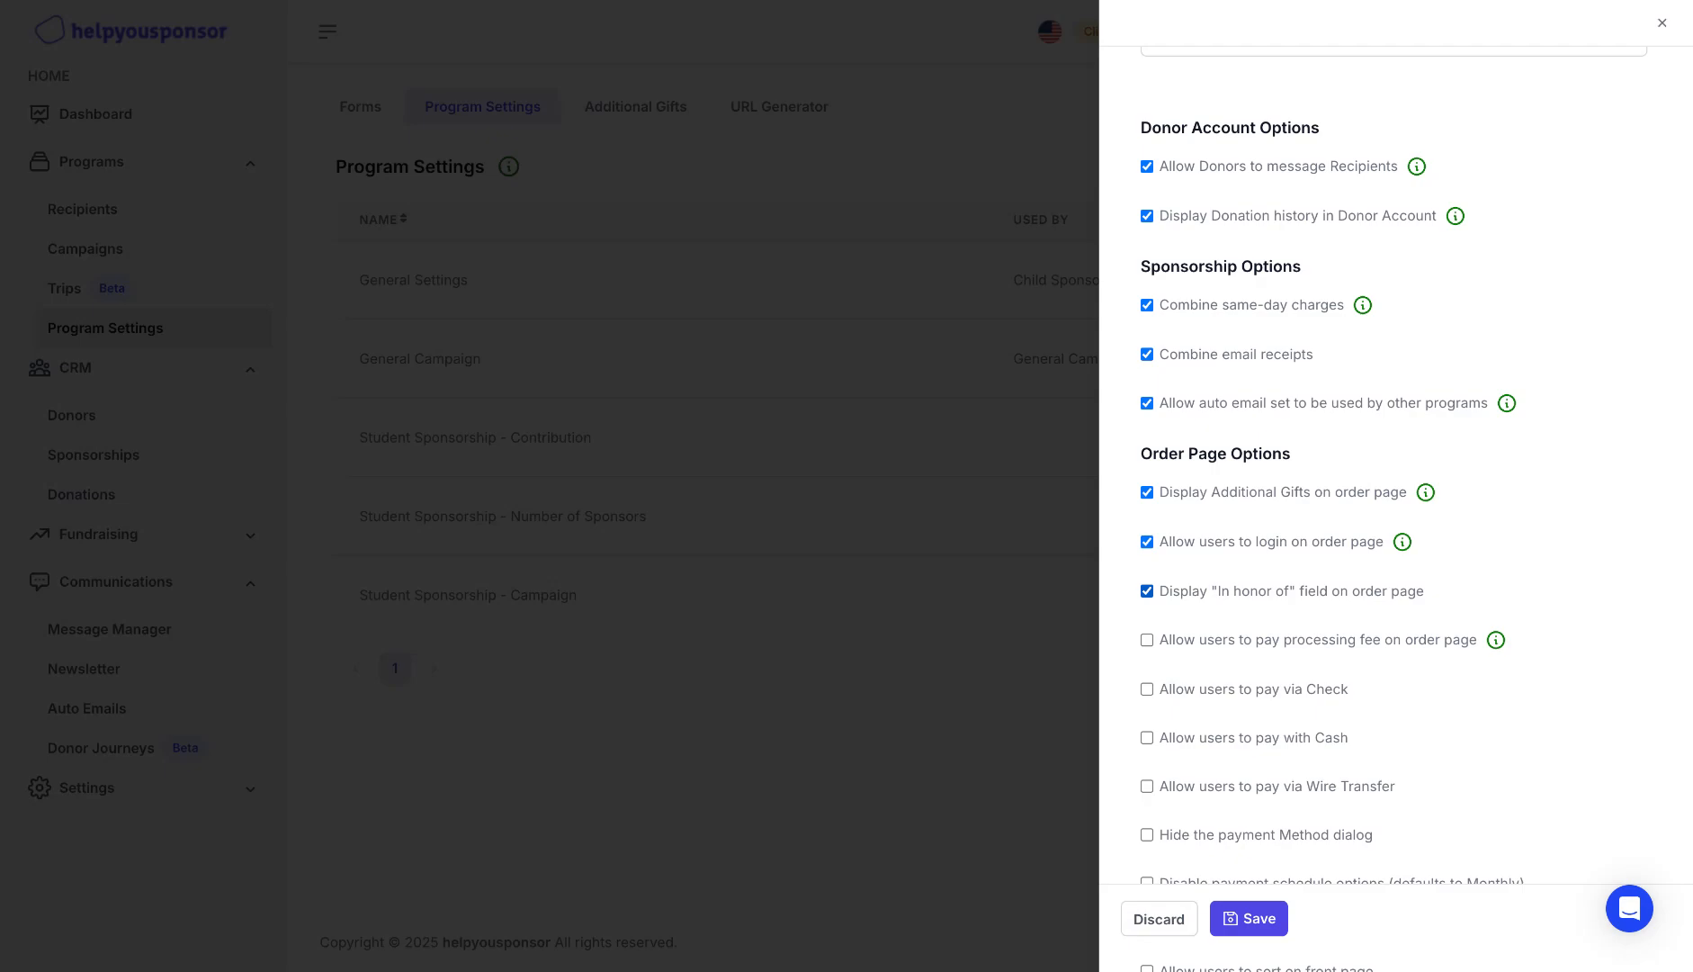
- Allow users to pay the processing fee on the order page and set the fee to 2.9%
{"action": "left_click", "coordinate": [1146, 644]}
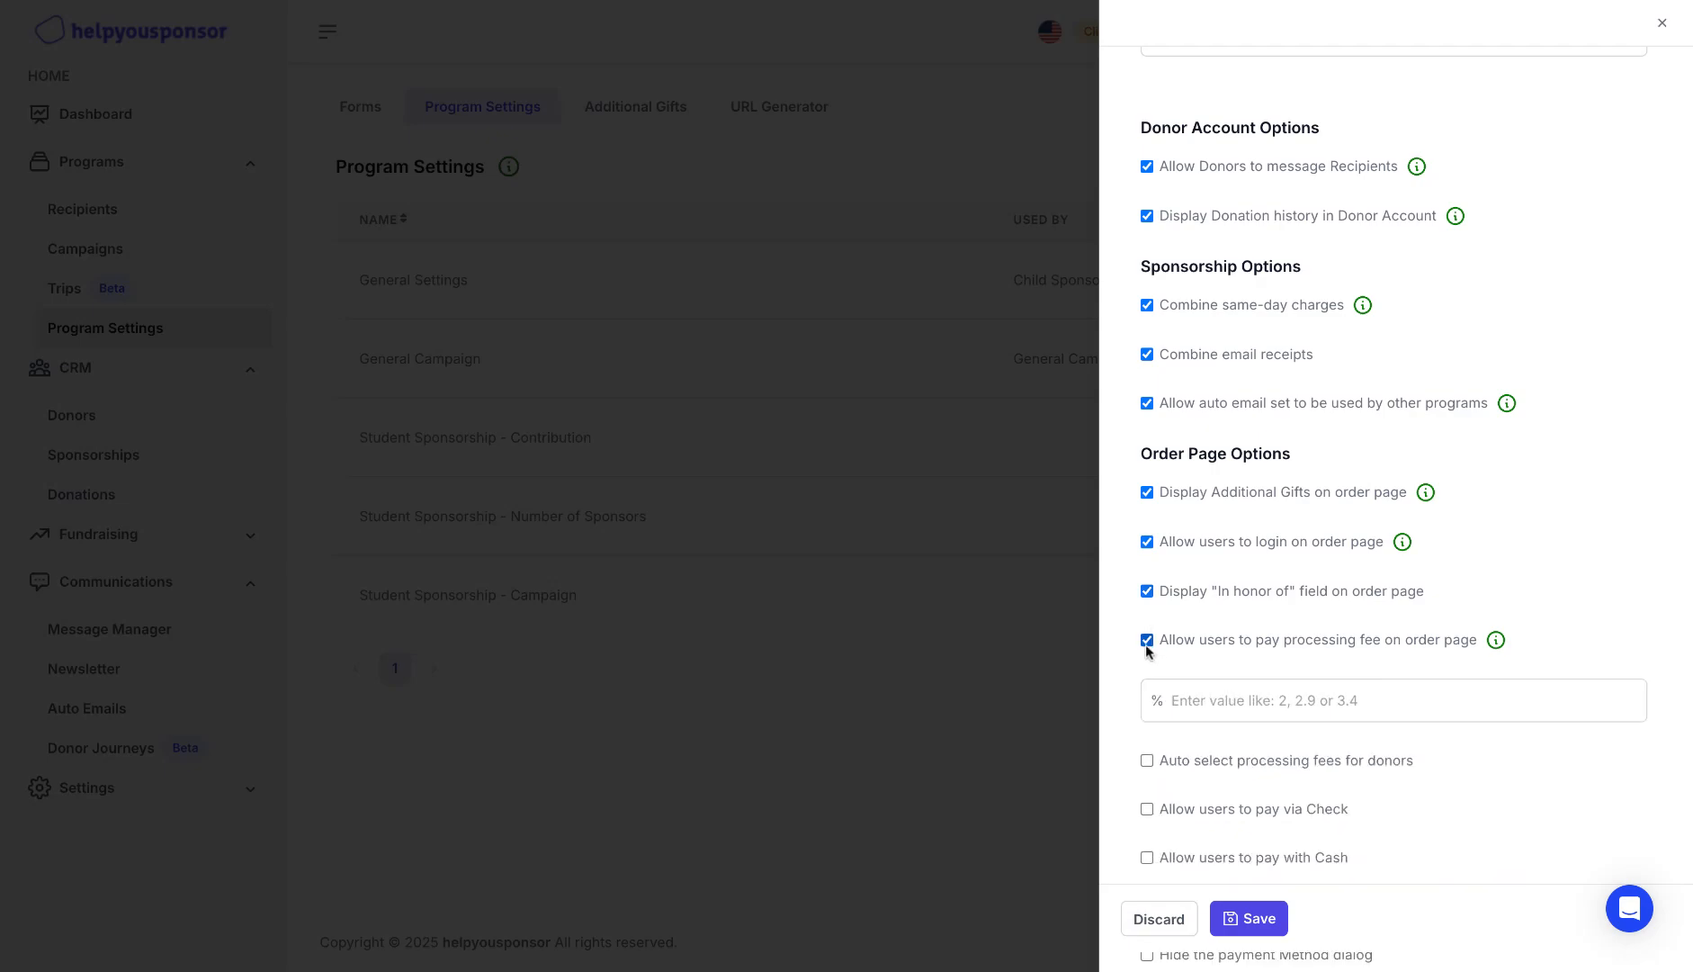
{"action": "left_click", "coordinate": [1183, 694]}
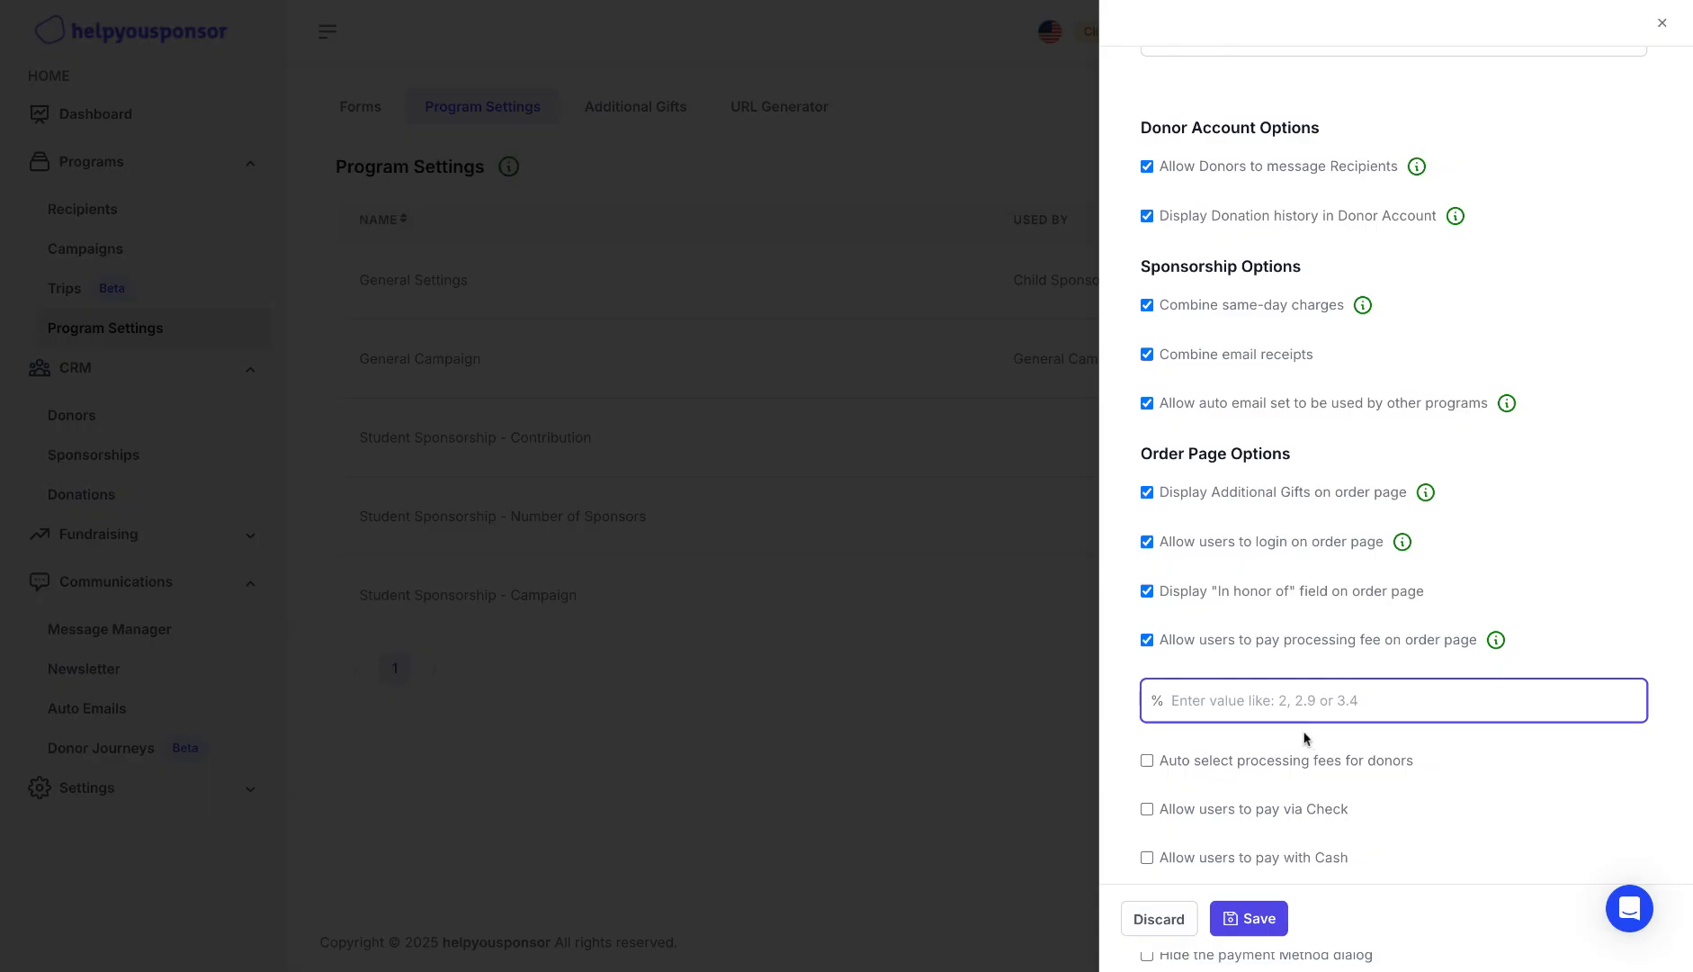
{"action": "type", "text": "2.9"}
- Allow users to pay via check, cash and wire transfer on the order page
{"action": "scroll", "coordinate": [1196, 648], "scroll_direction": "down", "scroll_amount": 1}
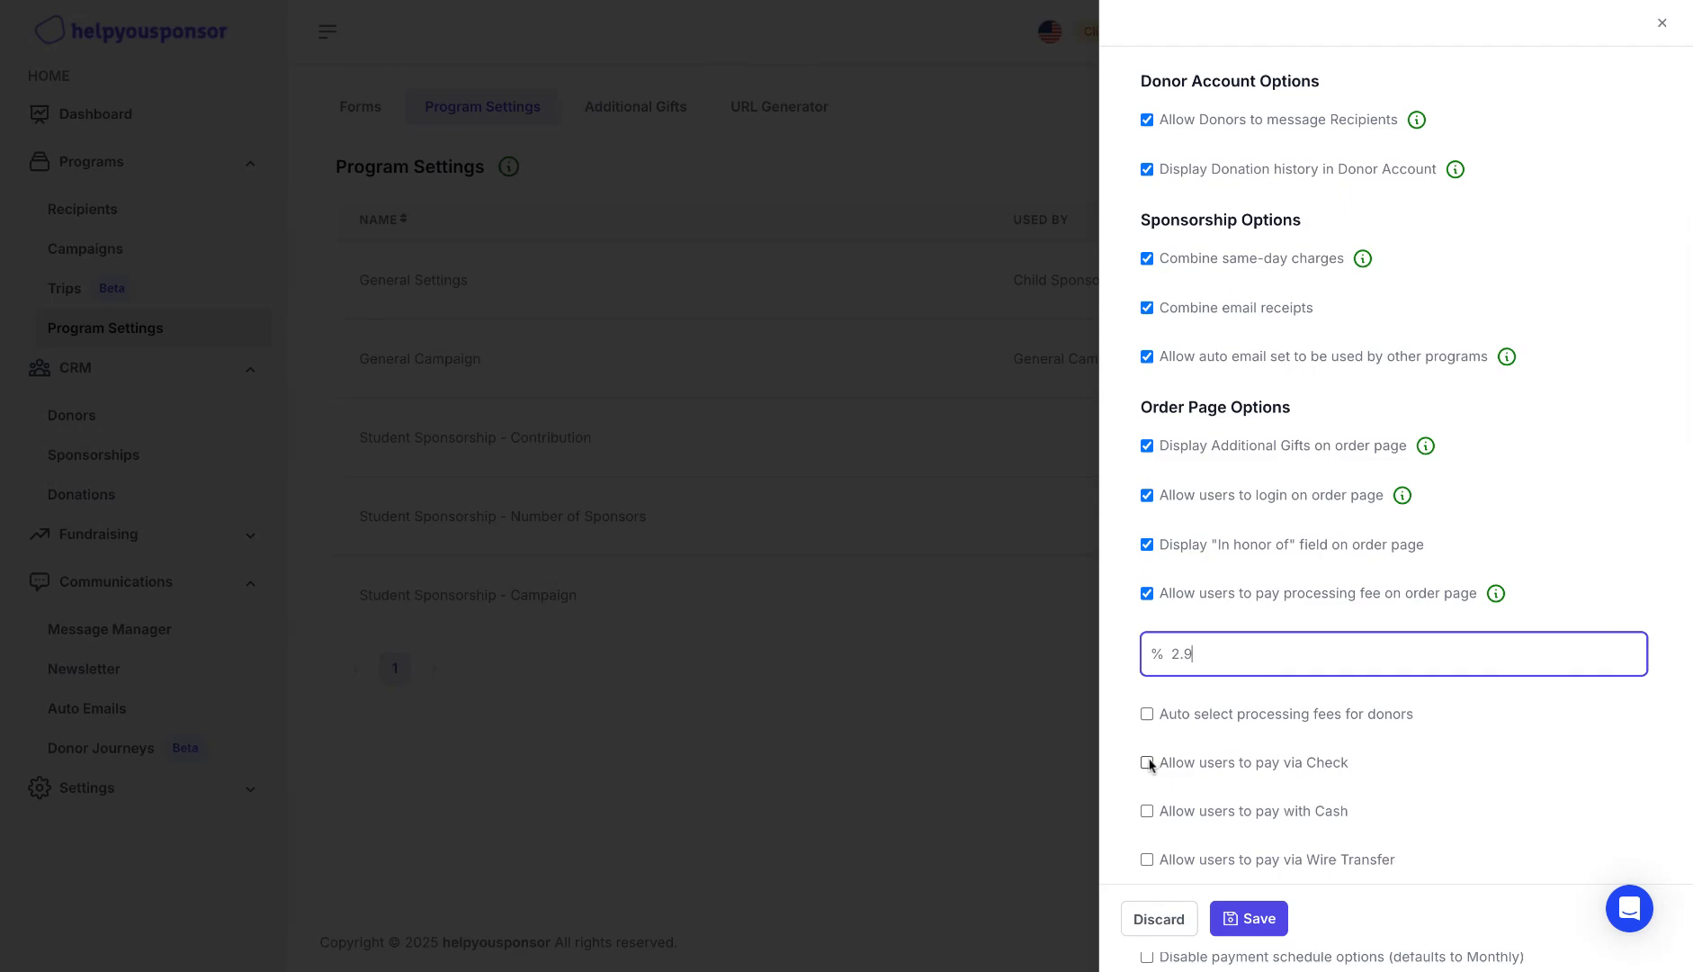
{"action": "left_click", "coordinate": [1148, 762]}
{"action": "scroll", "coordinate": [1148, 765], "scroll_direction": "down", "scroll_amount": 1}
{"action": "left_click", "coordinate": [1147, 763]}
{"action": "scroll", "coordinate": [1144, 769], "scroll_direction": "down", "scroll_amount": 4}
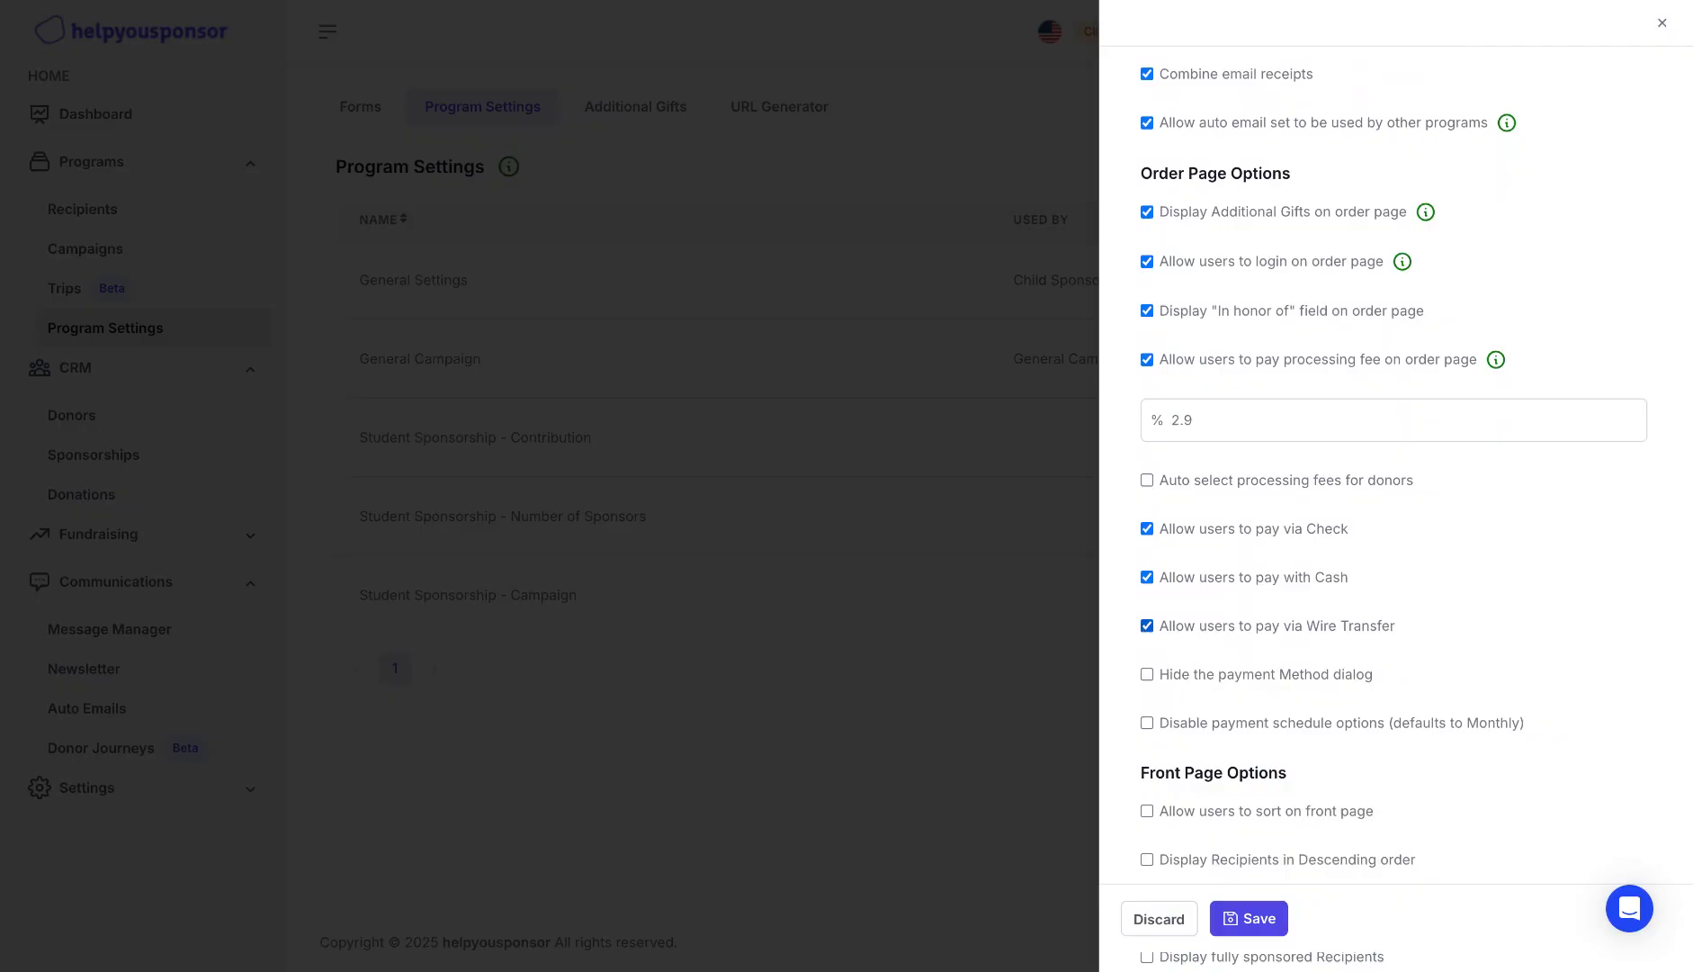
- Enable automatic selection of processing fees for donors in the order page options
{"action": "scroll", "coordinate": [1156, 671], "scroll_direction": "down", "scroll_amount": 1}
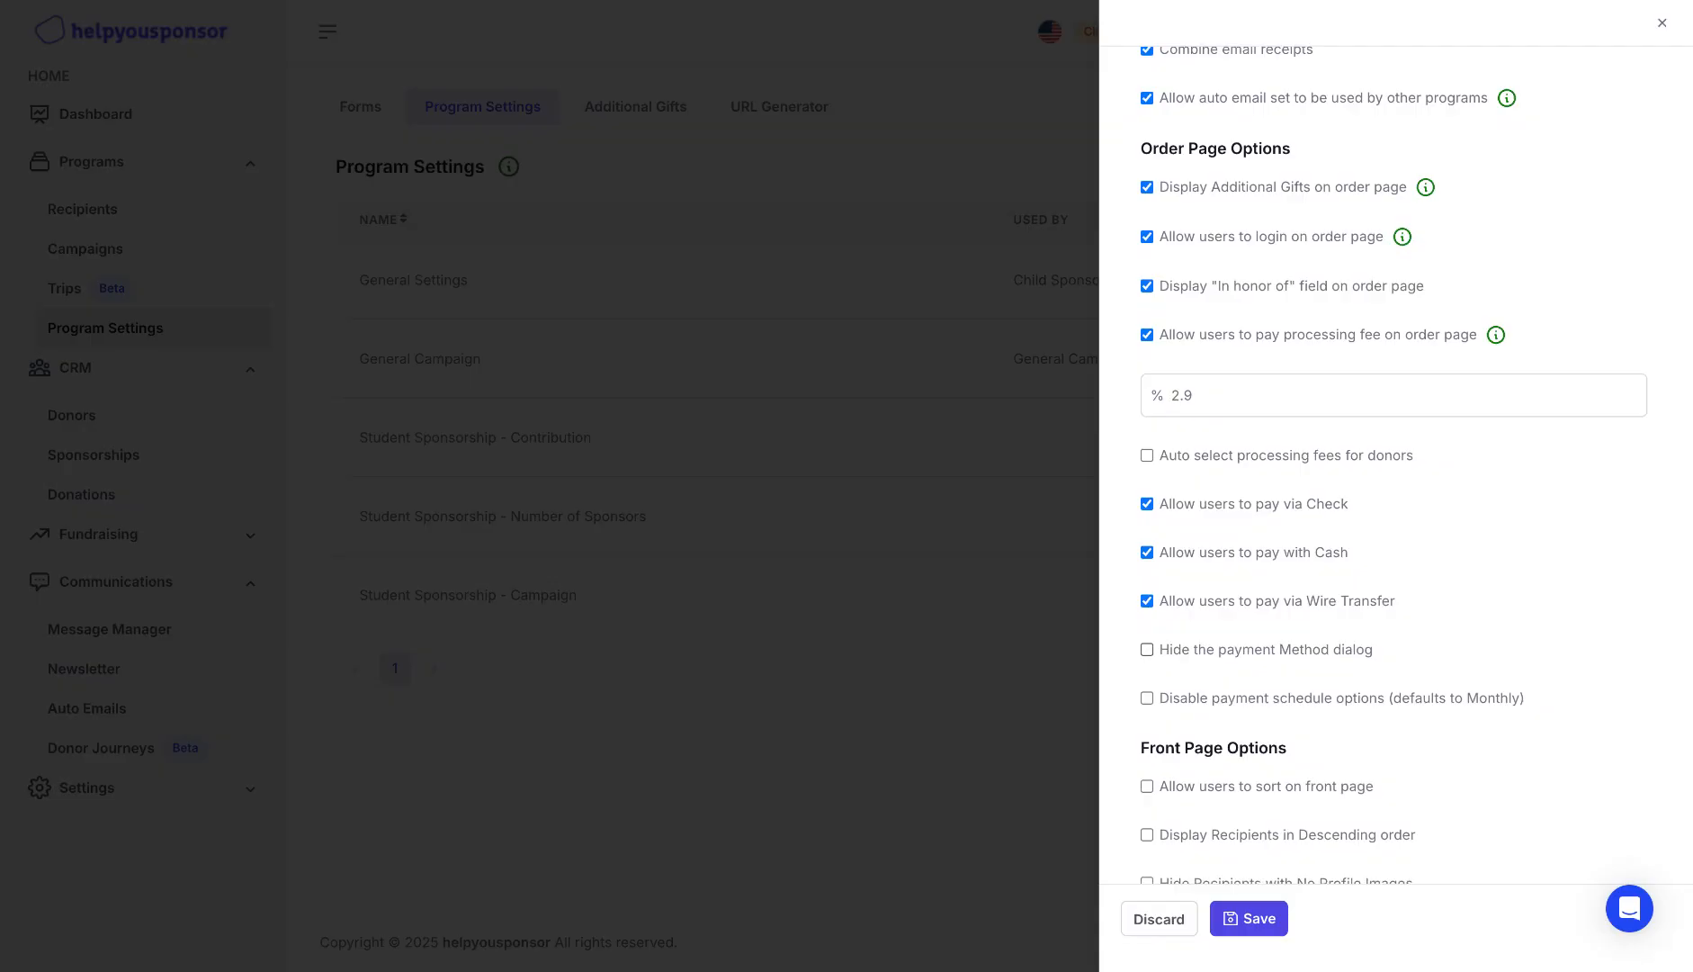
{"action": "scroll", "coordinate": [1151, 675], "scroll_direction": "down", "scroll_amount": 1}
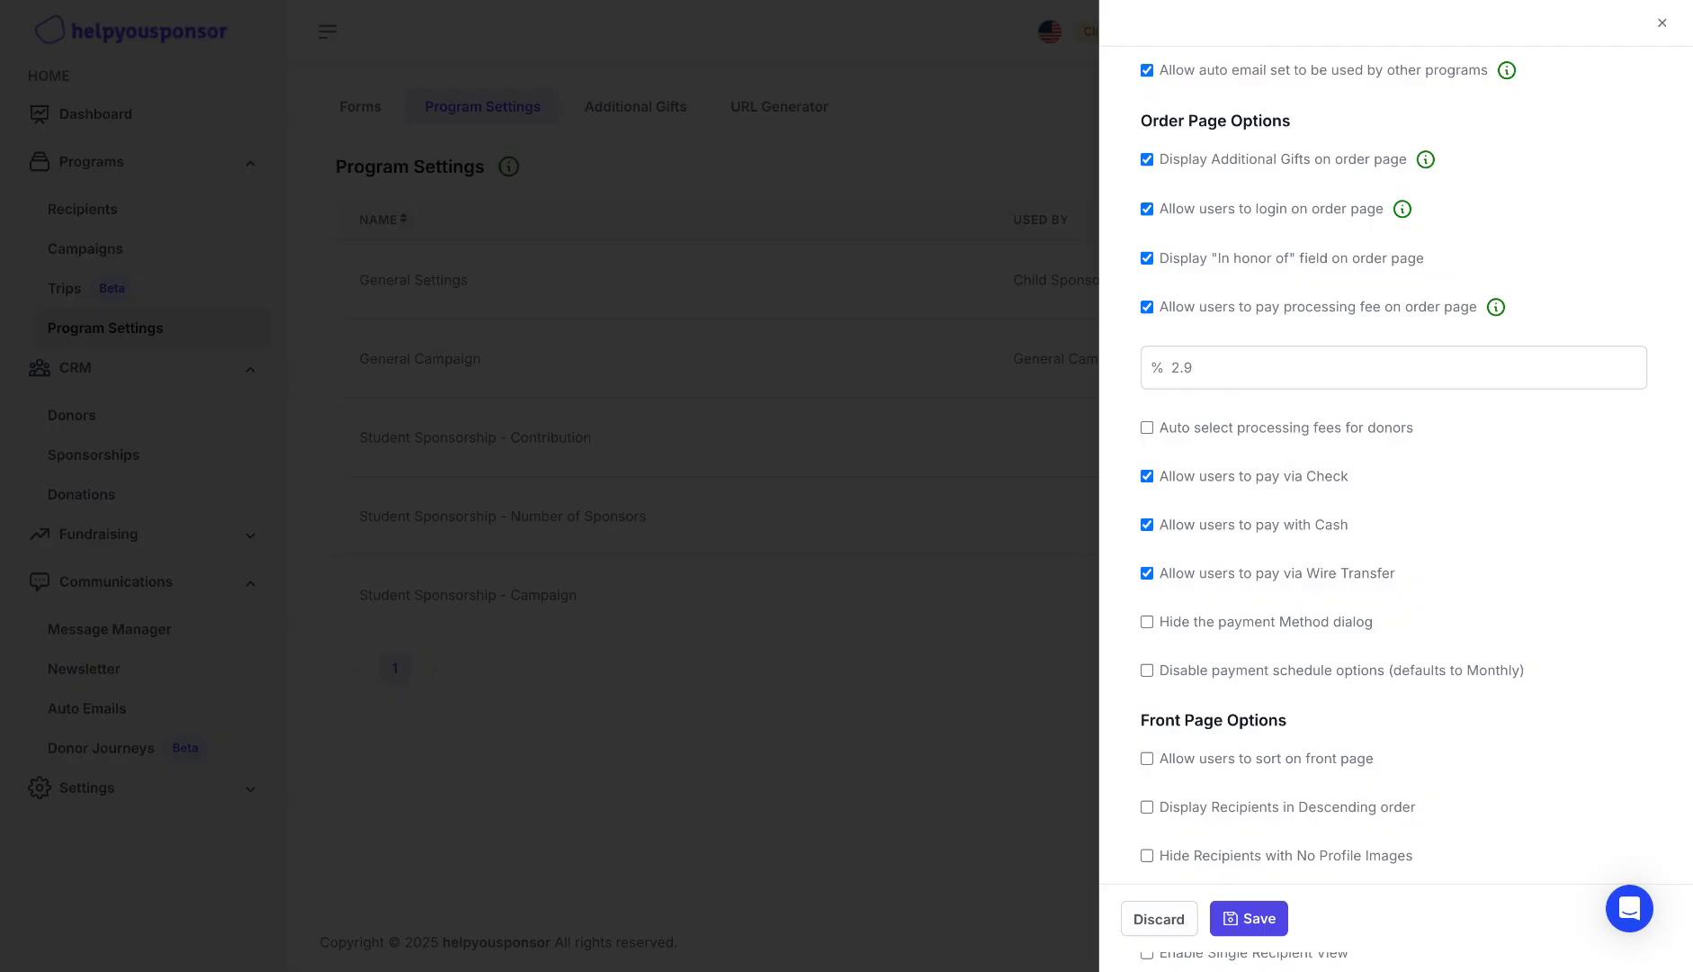
{"action": "scroll", "coordinate": [1303, 574], "scroll_direction": "down", "scroll_amount": 1}
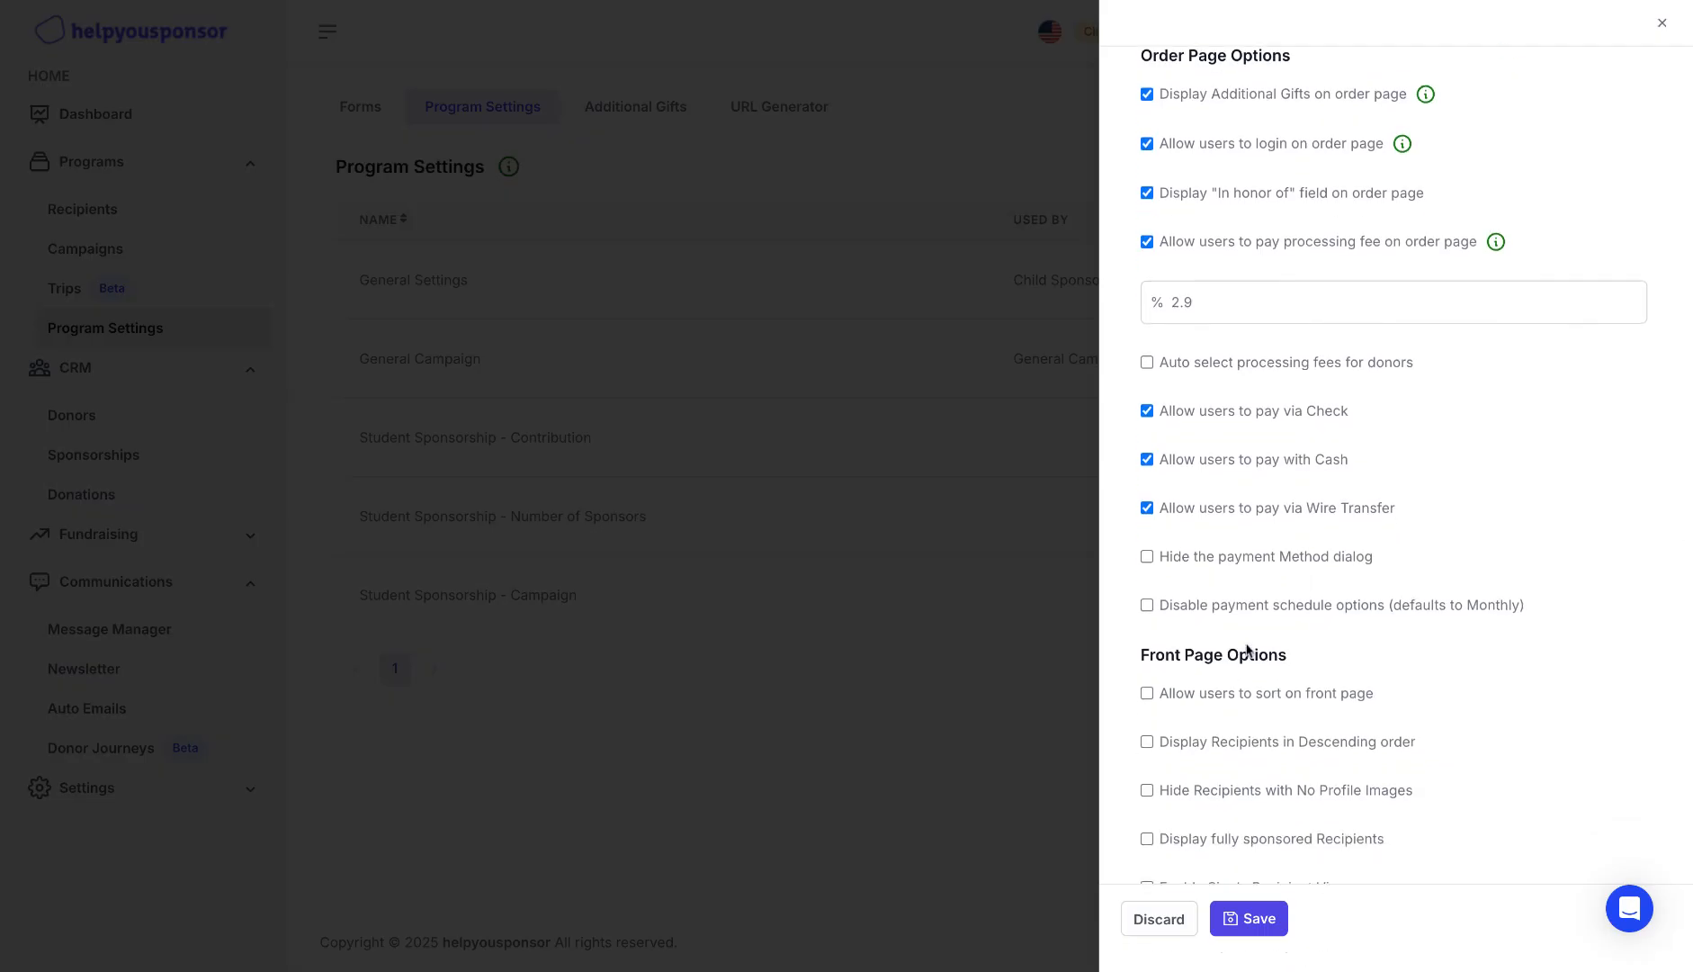
{"action": "left_click", "coordinate": [1148, 363]}
{"action": "scroll", "coordinate": [1145, 332], "scroll_direction": "down", "scroll_amount": 1}
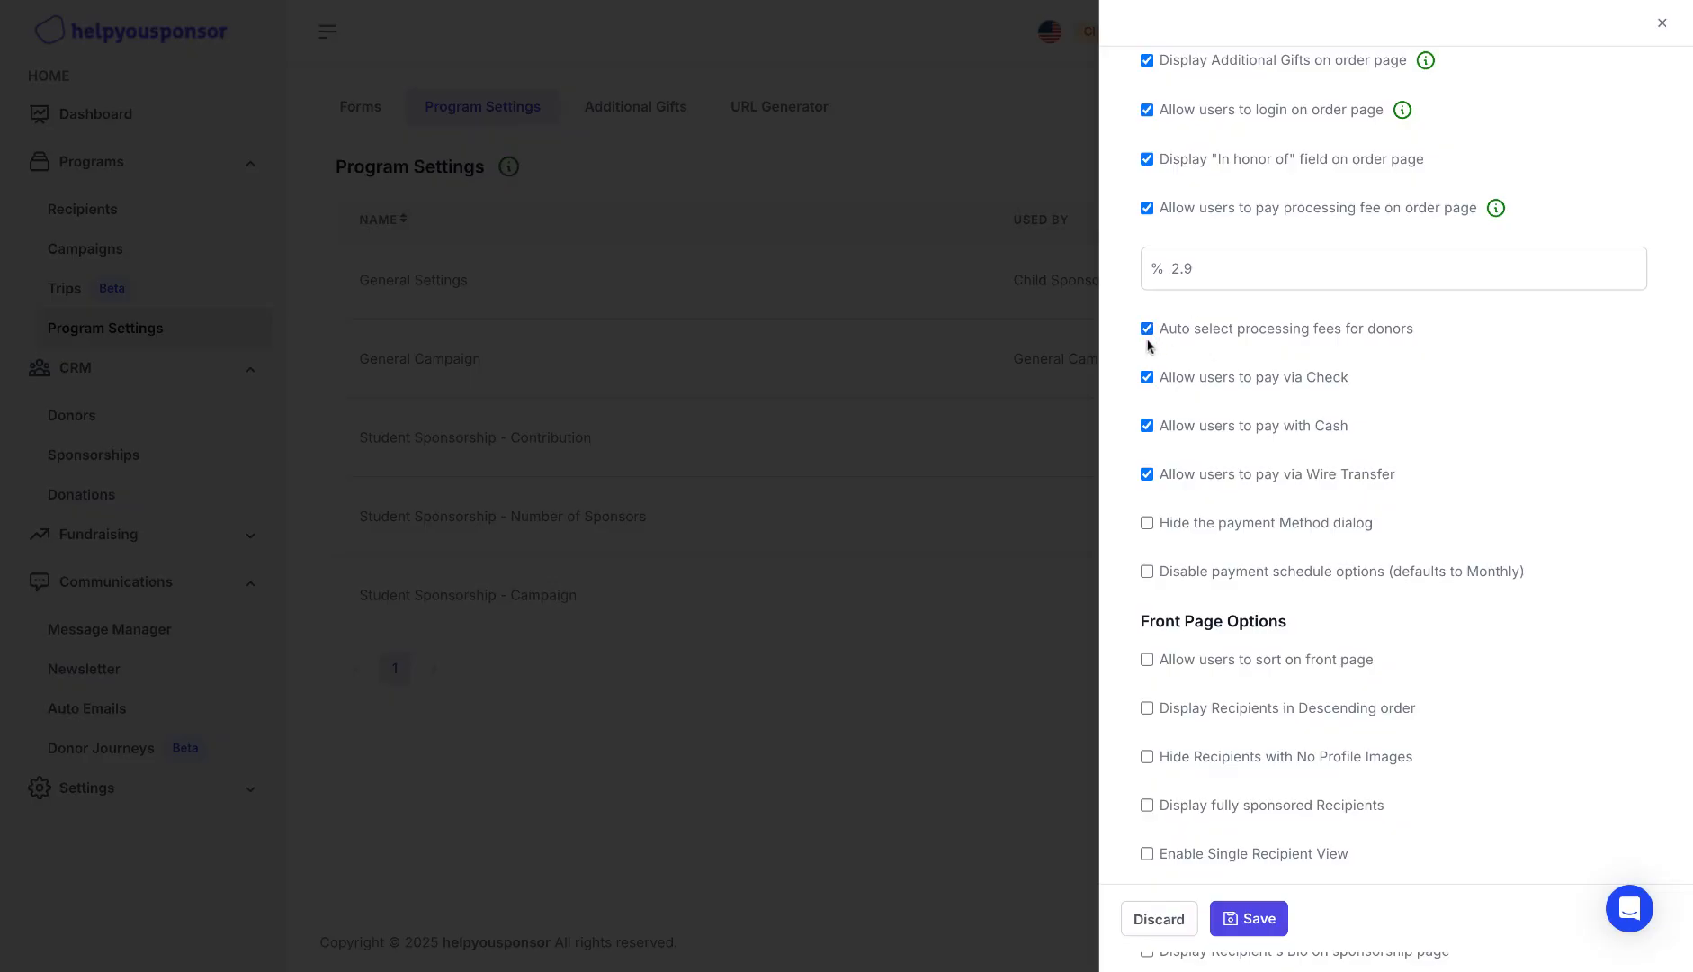
- In the front page options, hide recipients that have no profile images
{"action": "scroll", "coordinate": [1170, 322], "scroll_direction": "down", "scroll_amount": 1}
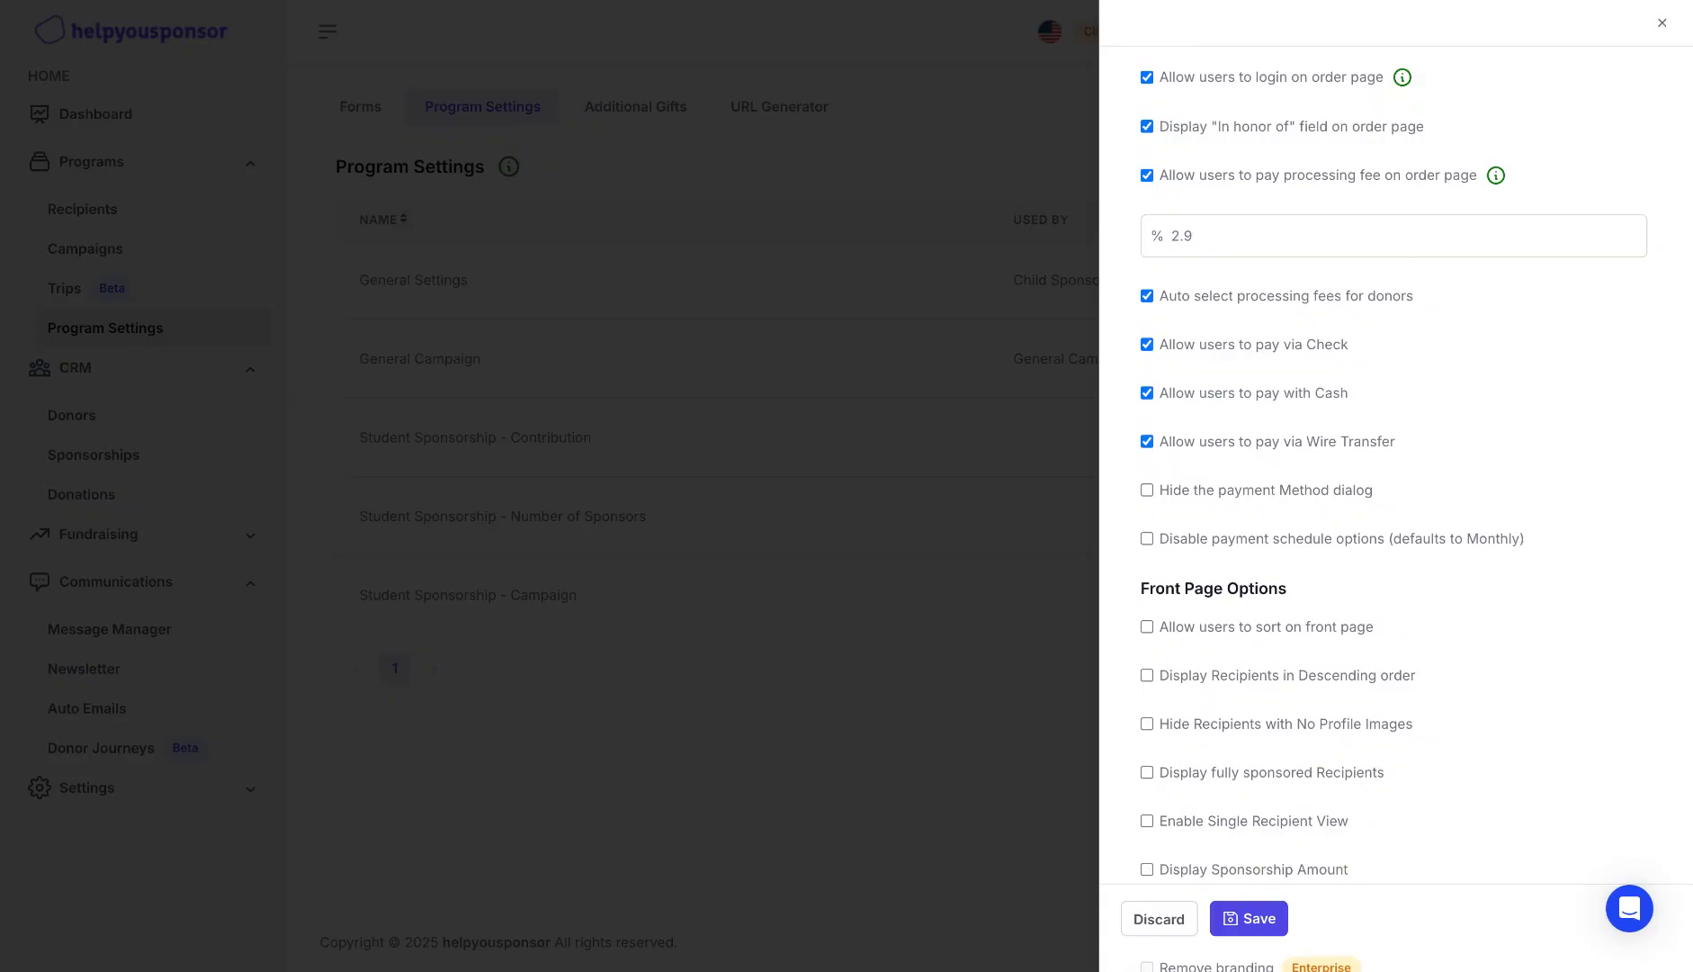
{"action": "key", "text": "Tab"}
{"action": "scroll", "coordinate": [1174, 590], "scroll_direction": "down", "scroll_amount": 1}
{"action": "scroll", "coordinate": [1178, 561], "scroll_direction": "down", "scroll_amount": 1}
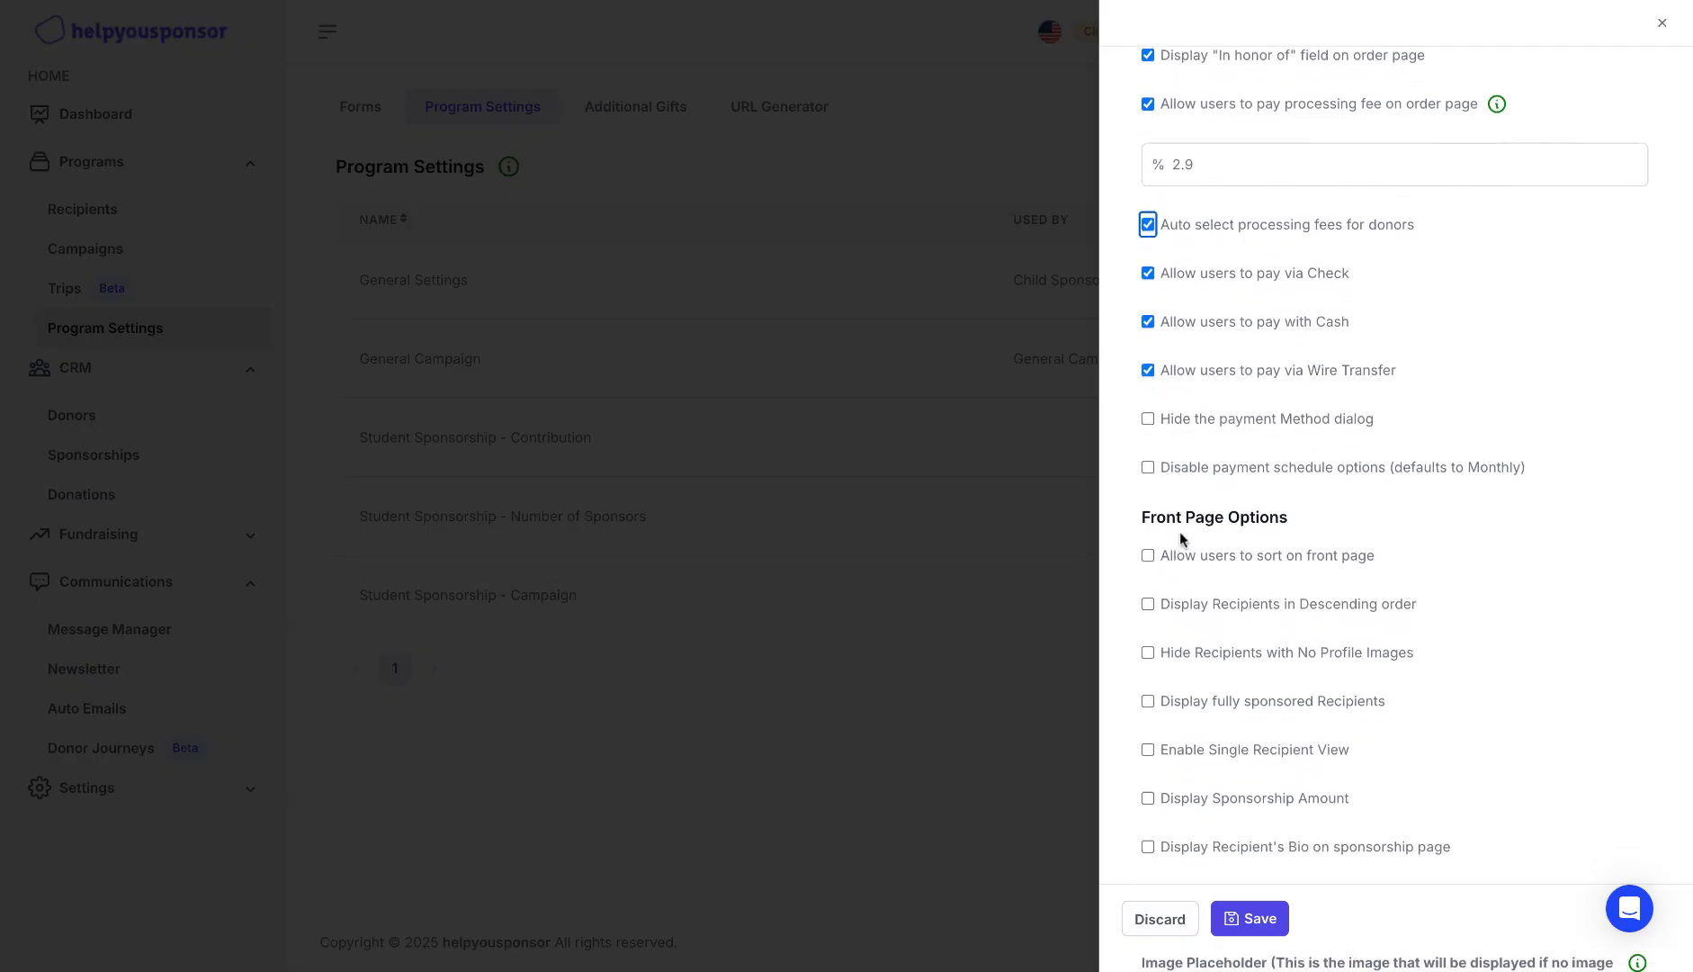
{"action": "double_click", "coordinate": [1147, 514]}
{"action": "left_click", "coordinate": [1148, 514]}
{"action": "scroll", "coordinate": [1153, 606], "scroll_direction": "down", "scroll_amount": 1}
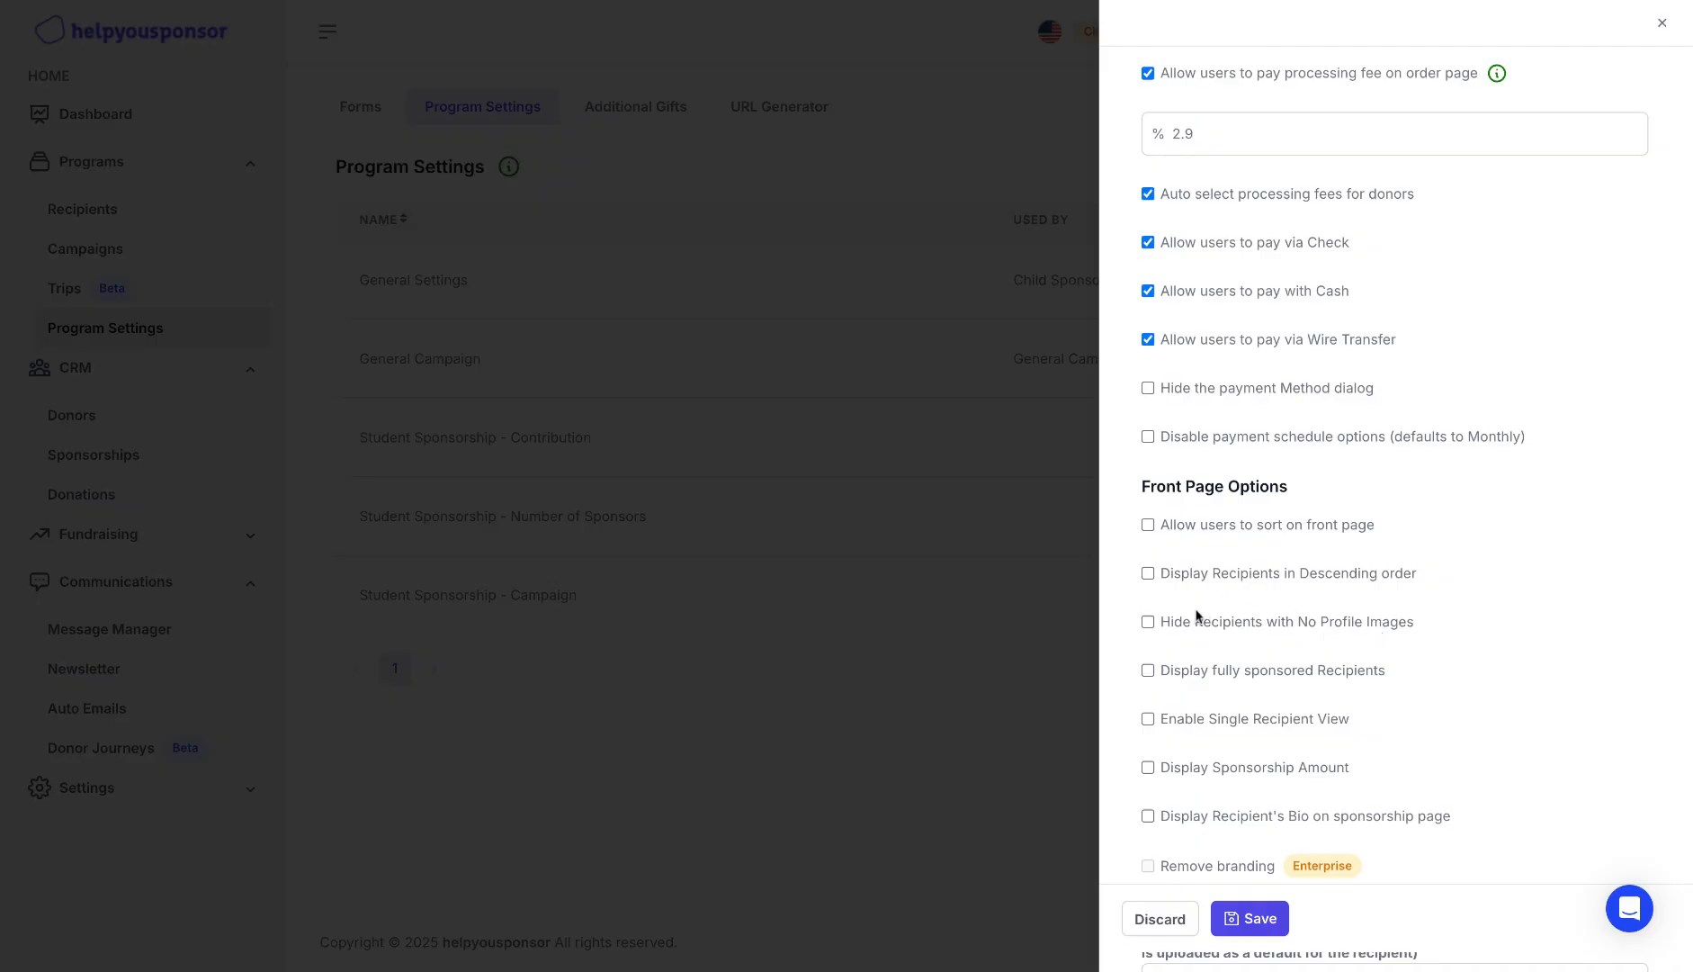
{"action": "left_click", "coordinate": [1149, 622]}
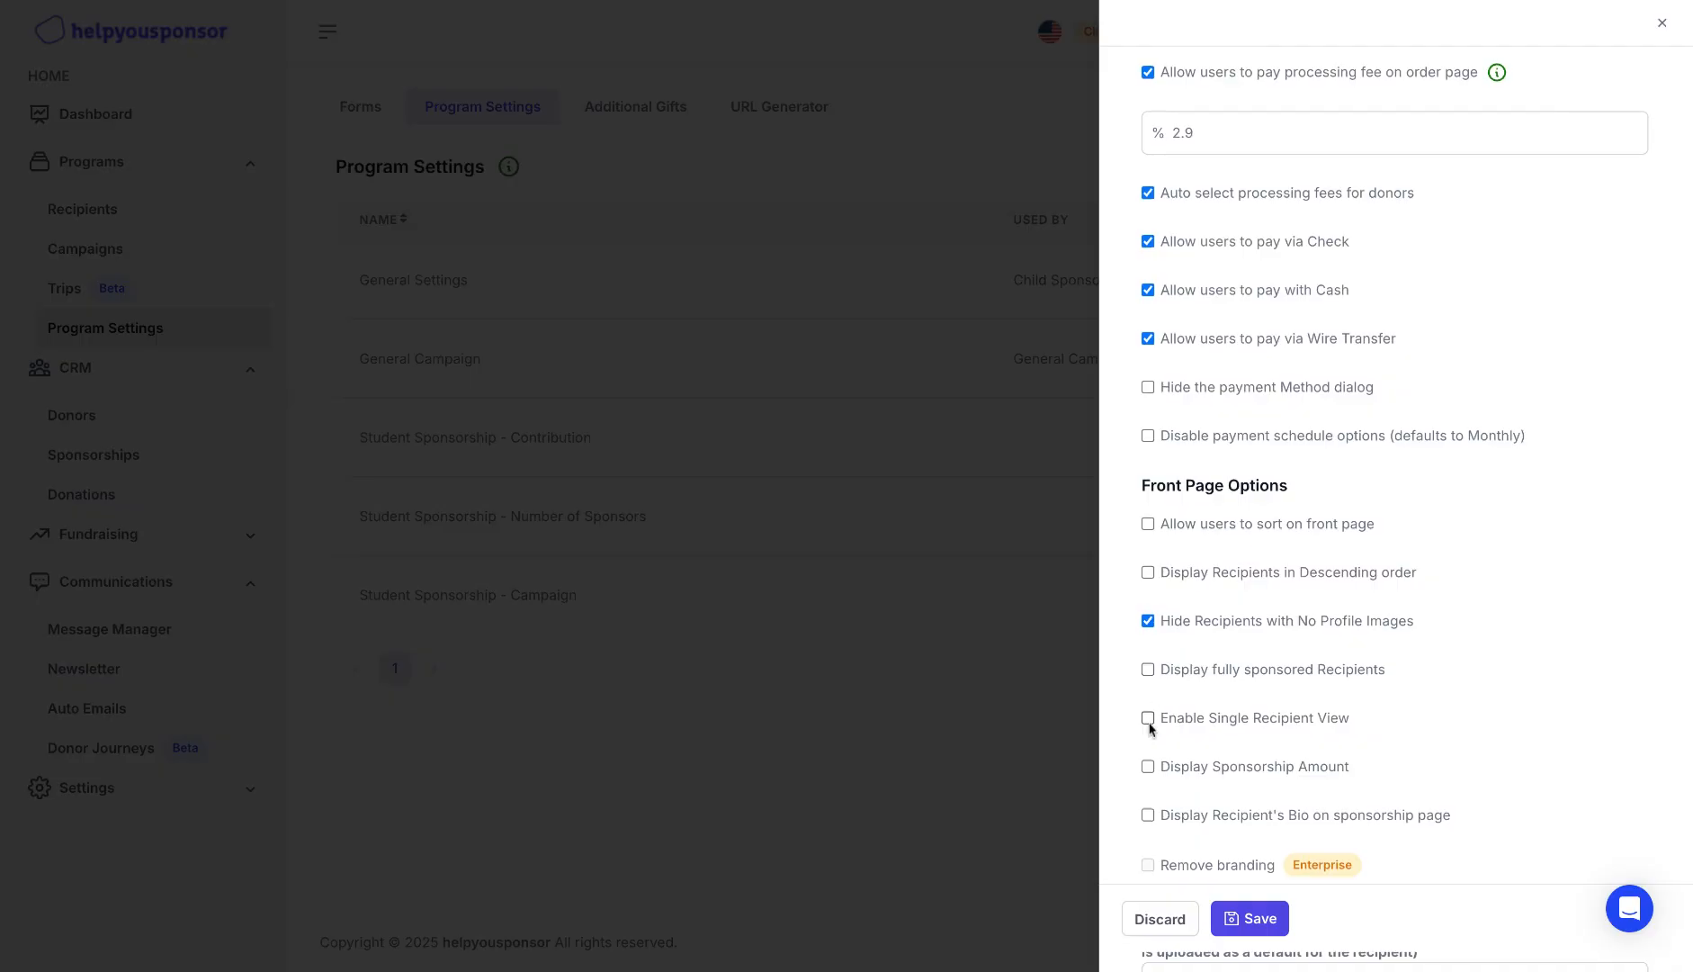
- Display the sponsorship amount and the recipient's bio in the front page options
{"action": "scroll", "coordinate": [1149, 724], "scroll_direction": "down", "scroll_amount": 1}
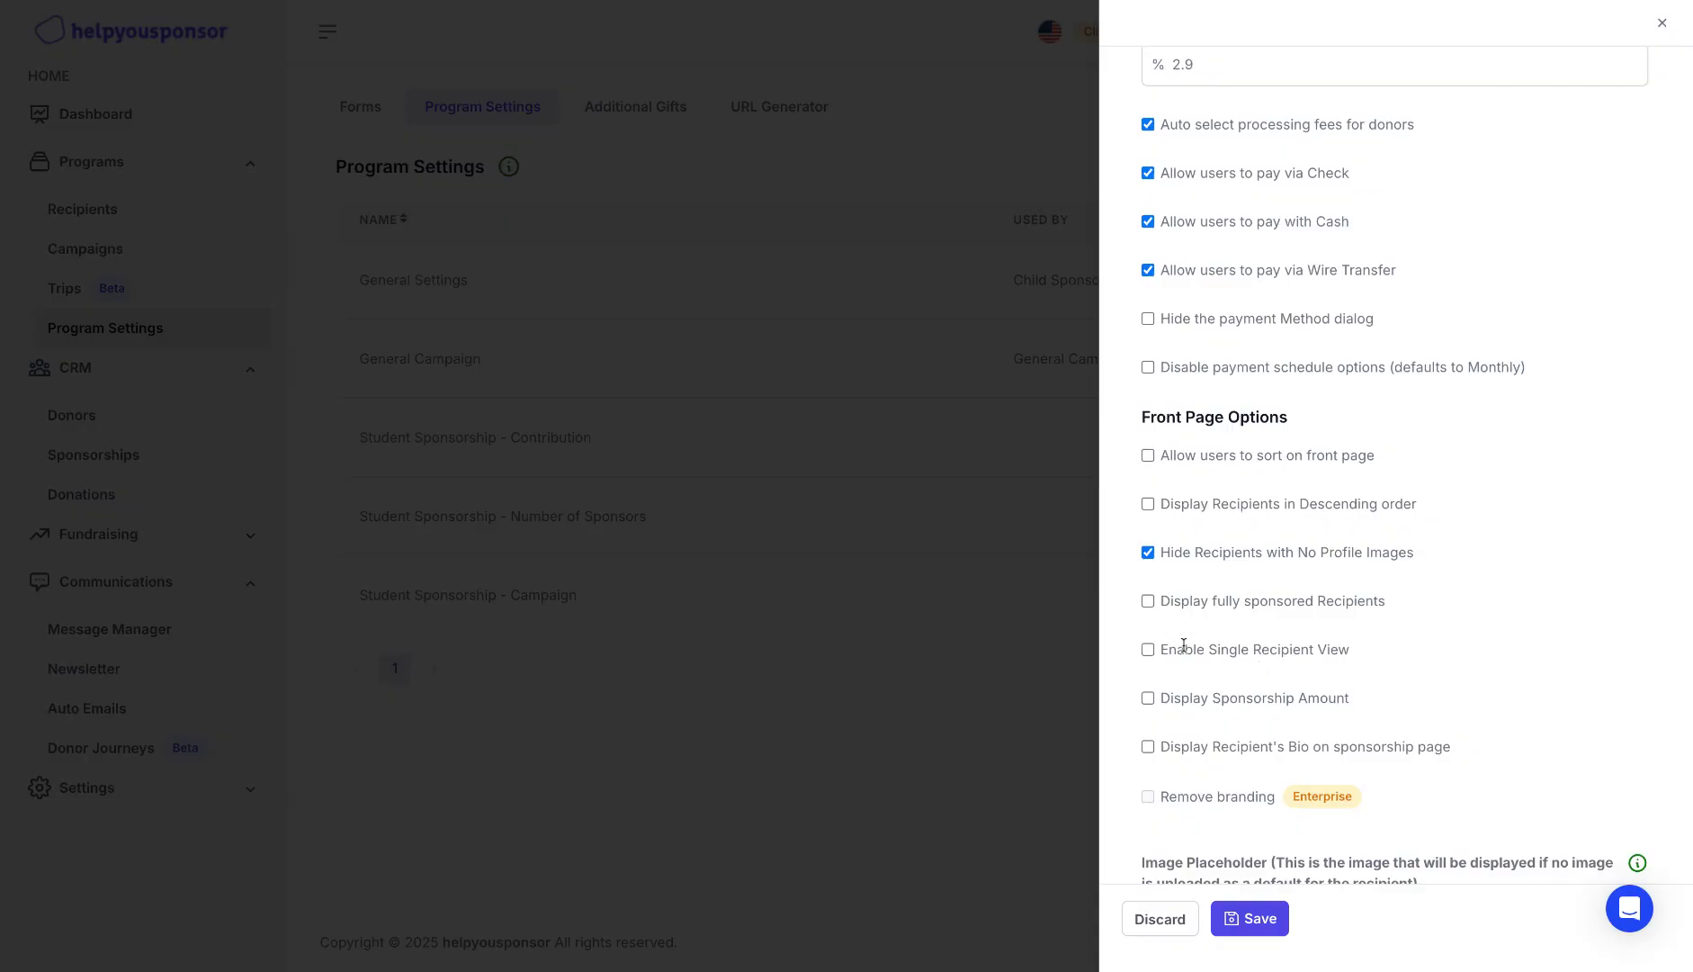
{"action": "scroll", "coordinate": [1159, 654], "scroll_direction": "down", "scroll_amount": 1}
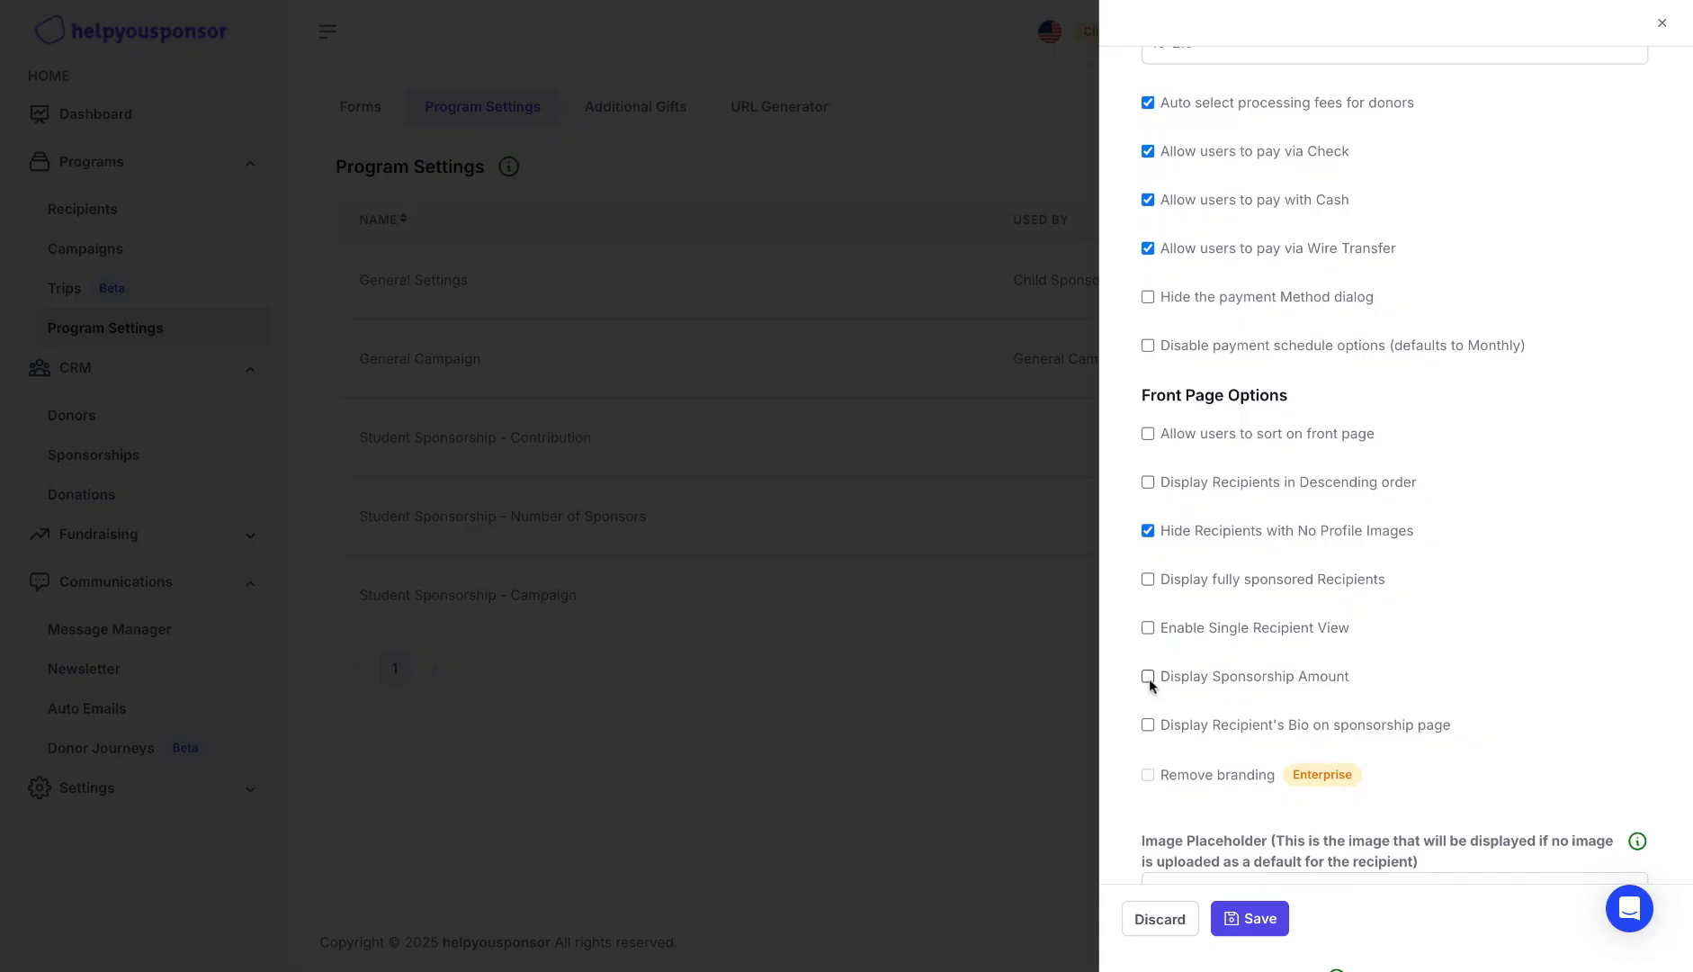
{"action": "left_click", "coordinate": [1148, 675]}
{"action": "scroll", "coordinate": [1149, 675], "scroll_direction": "down", "scroll_amount": 1}
{"action": "scroll", "coordinate": [1148, 674], "scroll_direction": "down", "scroll_amount": 1}
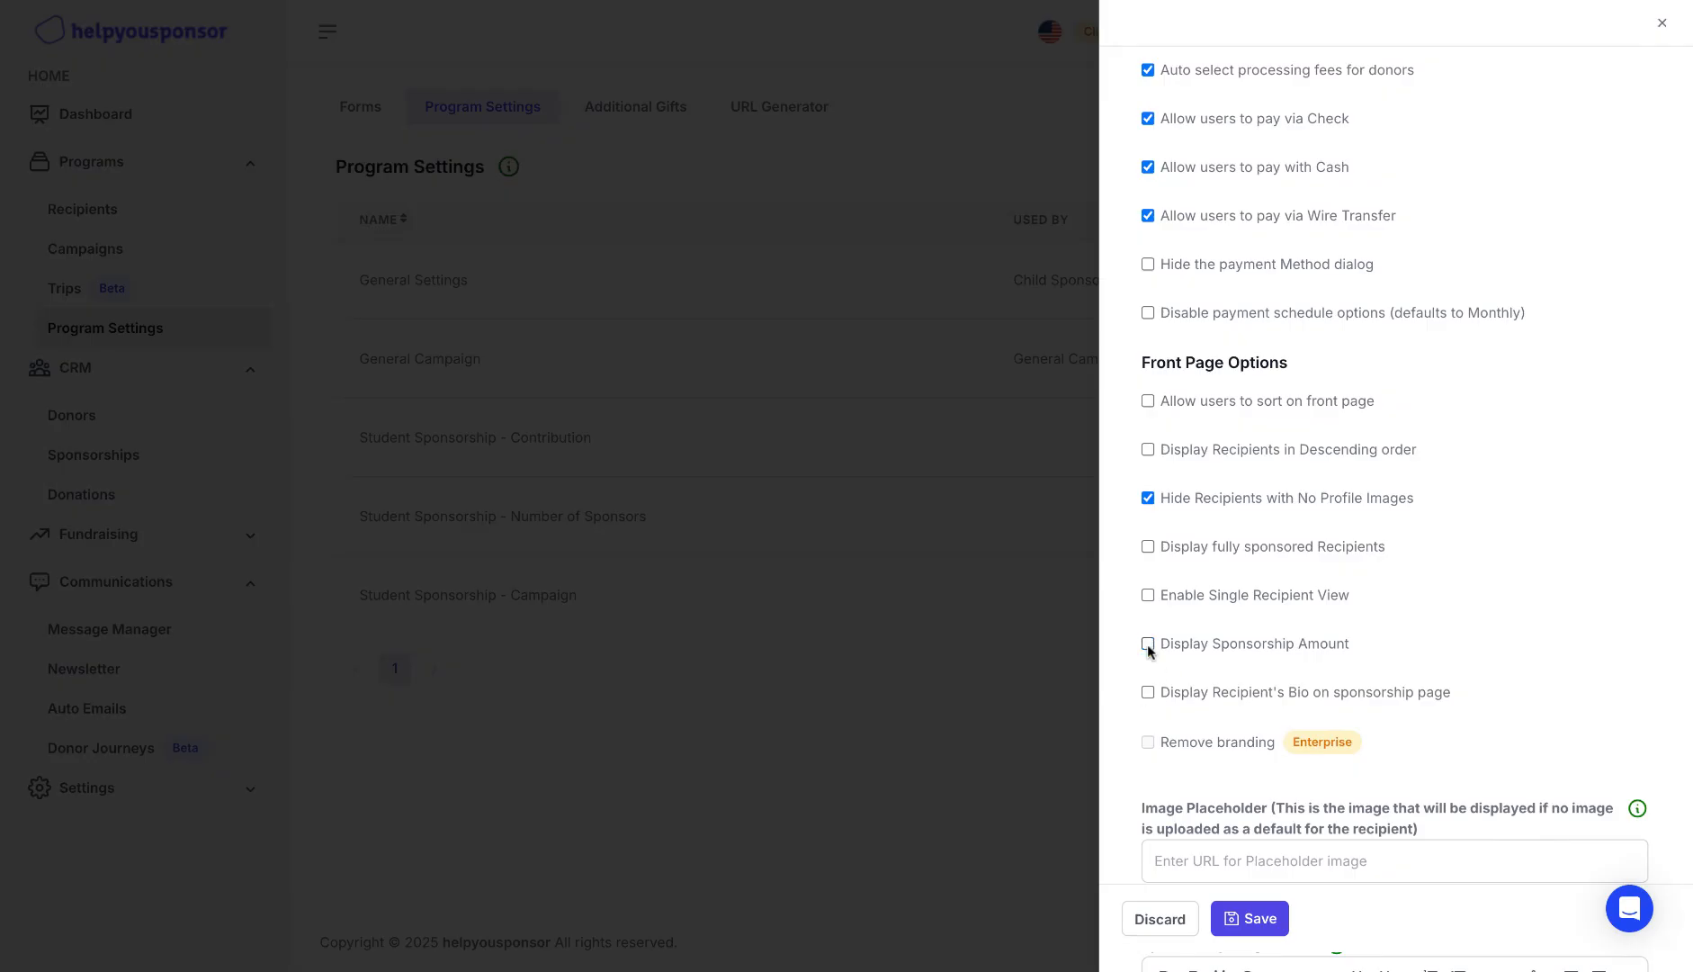
{"action": "left_click", "coordinate": [1148, 693]}
{"action": "scroll", "coordinate": [1150, 694], "scroll_direction": "down", "scroll_amount": 1}
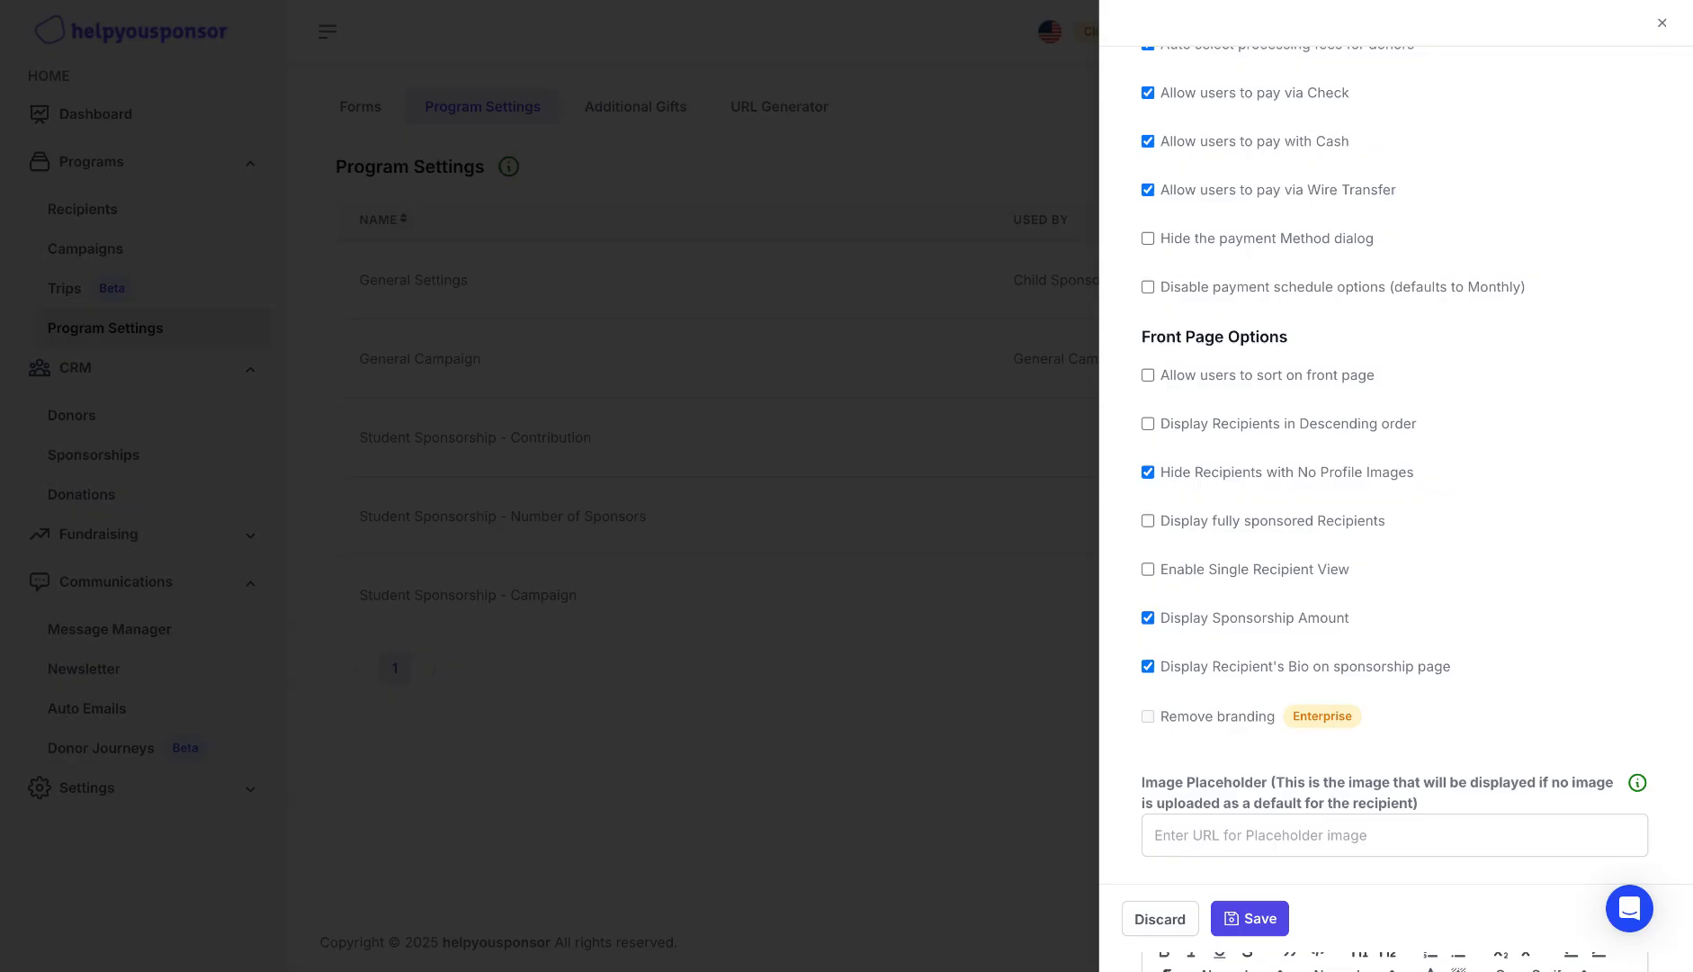
- Fill in the Sponsorship Program Info in italics with "Your gift provides school supplies, meals, and tuition support for students in need."
{"action": "scroll", "coordinate": [1221, 358], "scroll_direction": "down", "scroll_amount": 5}
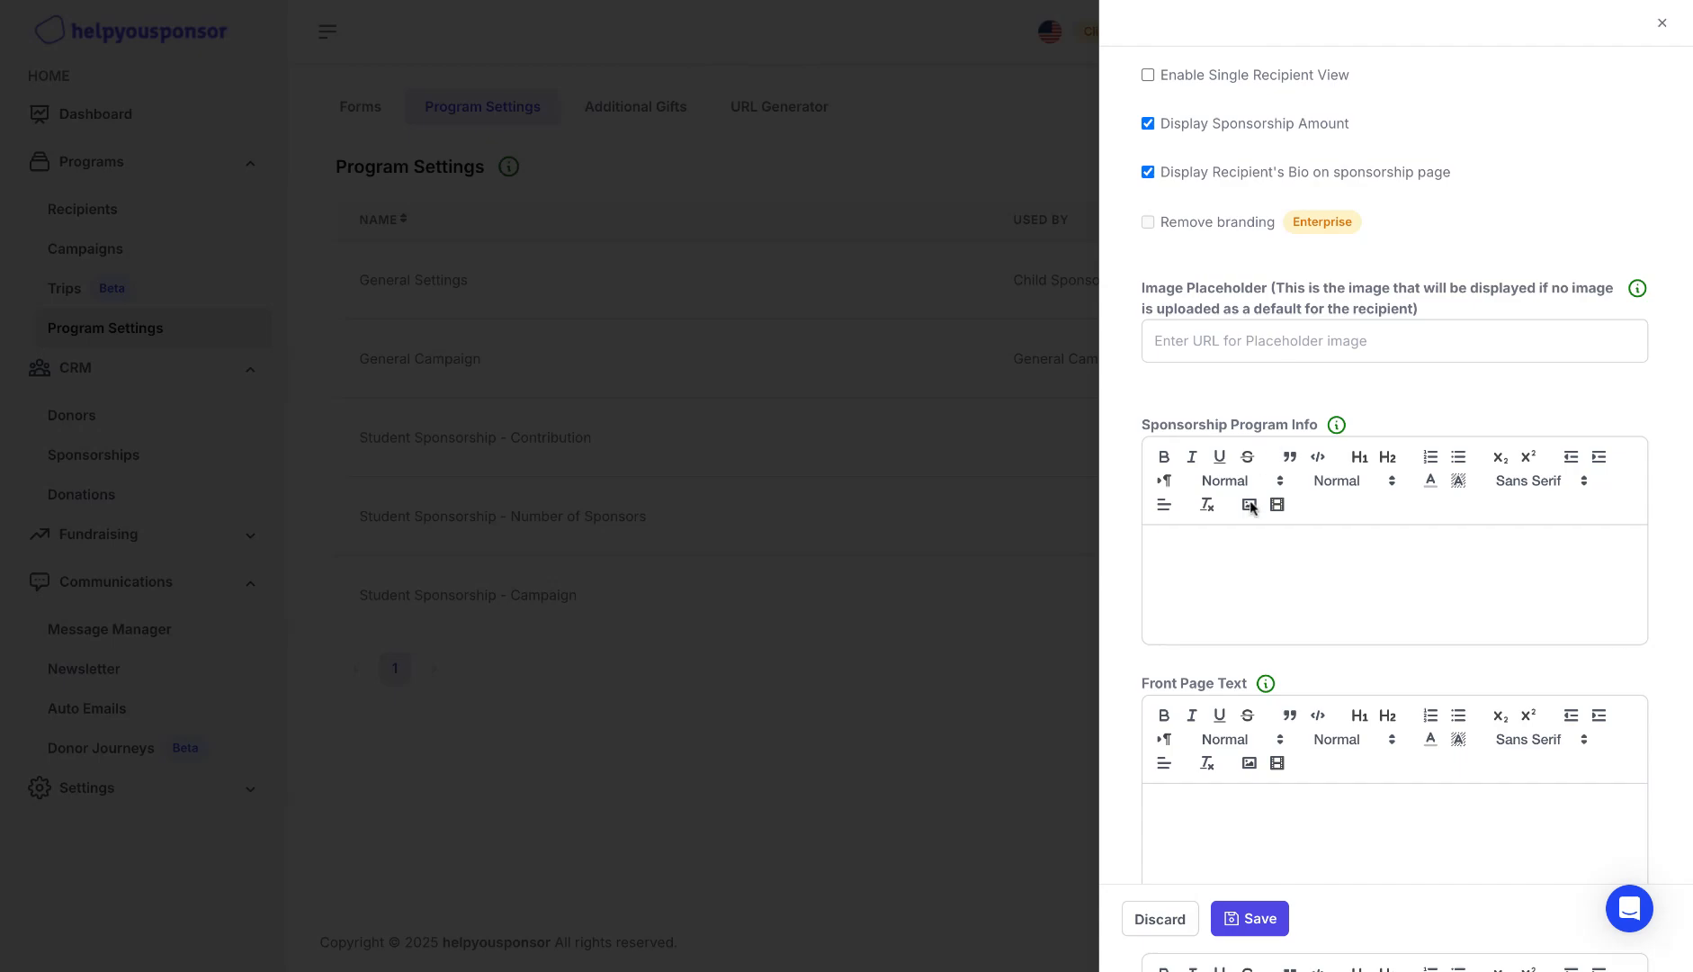
{"action": "left_click", "coordinate": [1212, 554]}
{"action": "type", "text": "Your gift provides school supplies, meals, and tuition support for students in need."}
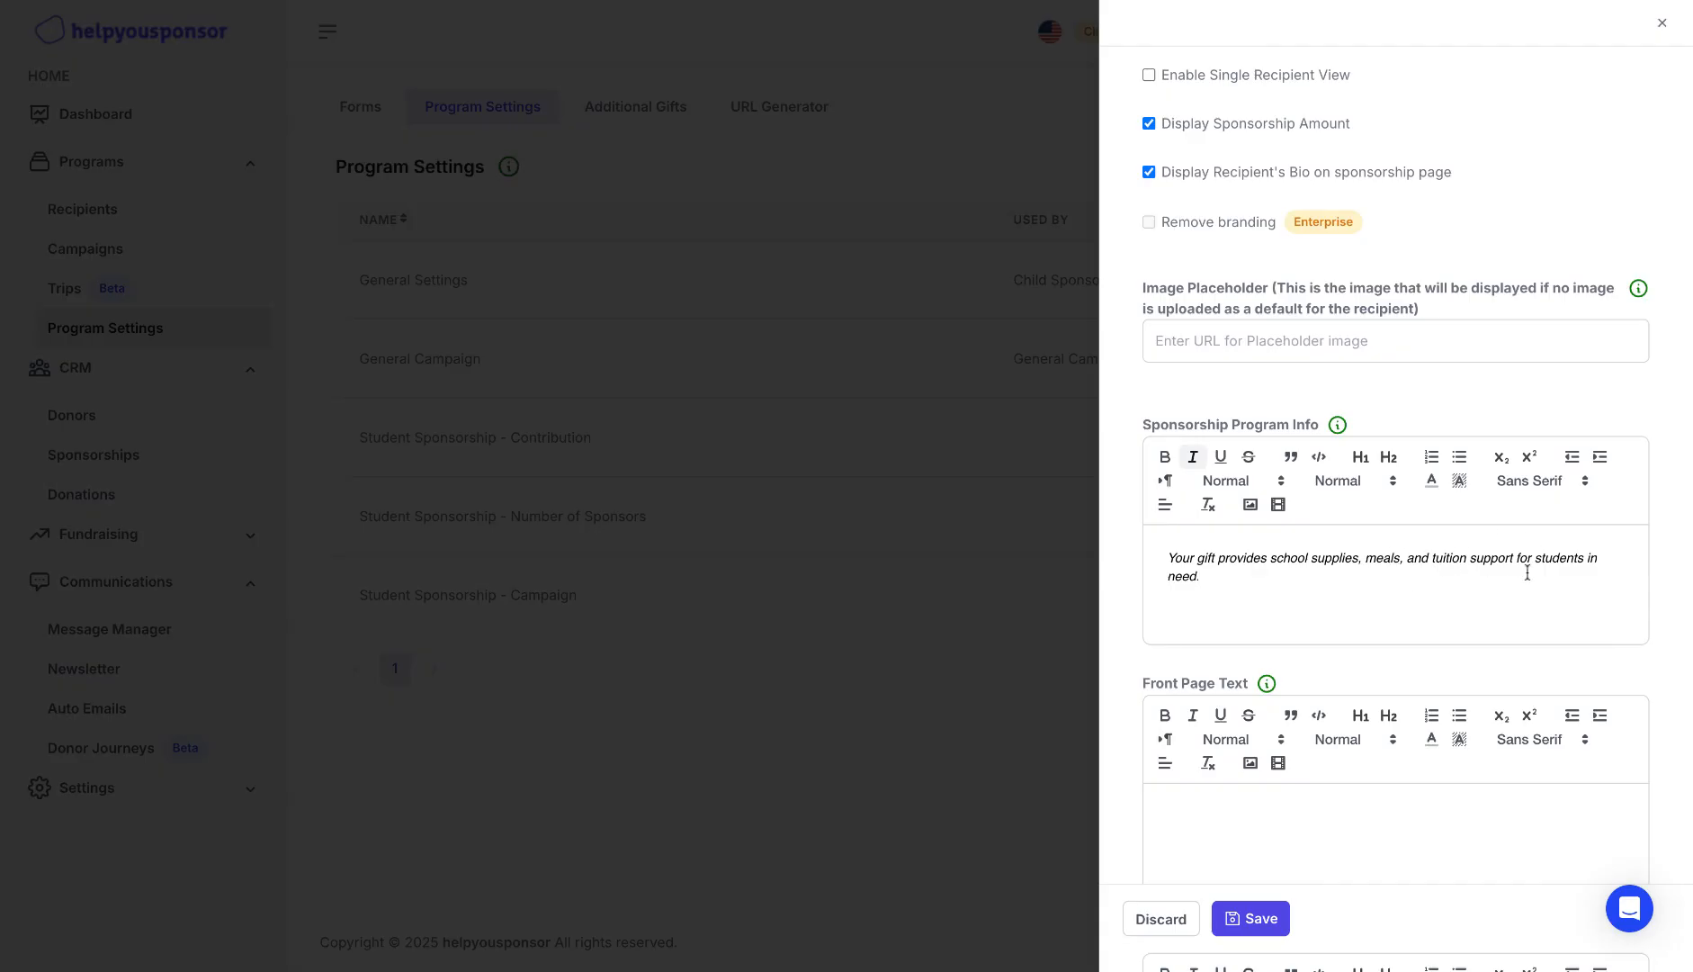
{"action": "scroll", "coordinate": [1527, 573], "scroll_direction": "down", "scroll_amount": 1}
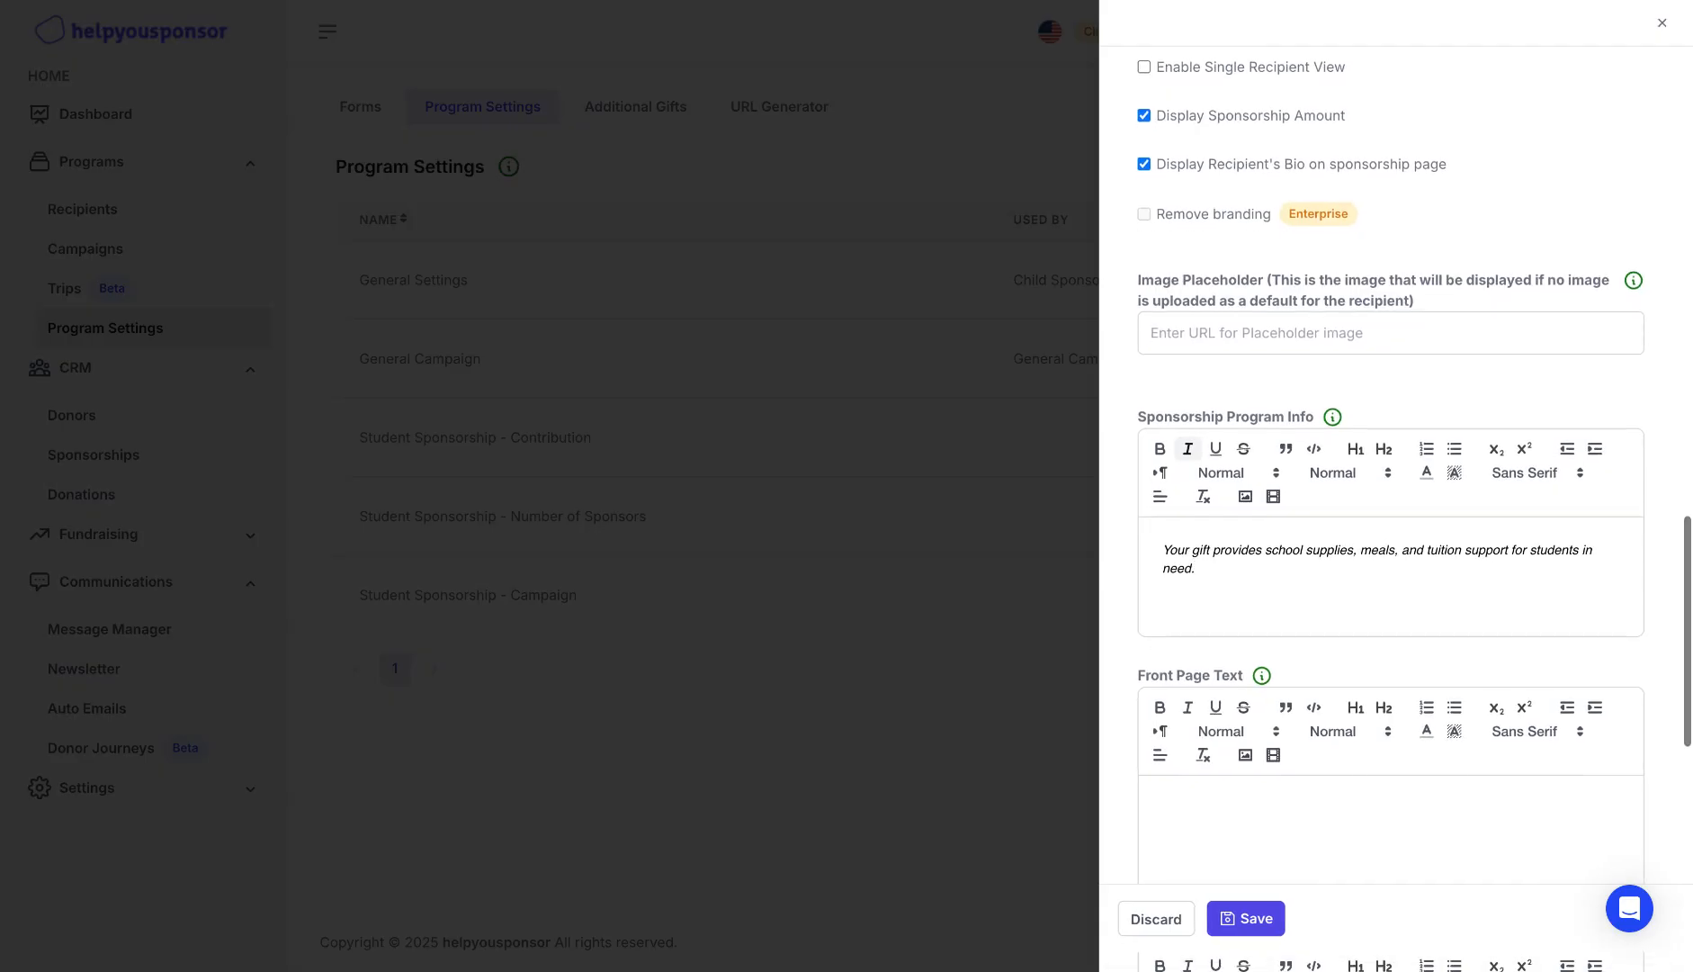
- Fill in the Front Page Text with "Welcome, We are grateful for your generosity"
{"action": "scroll", "coordinate": [1404, 671], "scroll_direction": "down", "scroll_amount": 3}
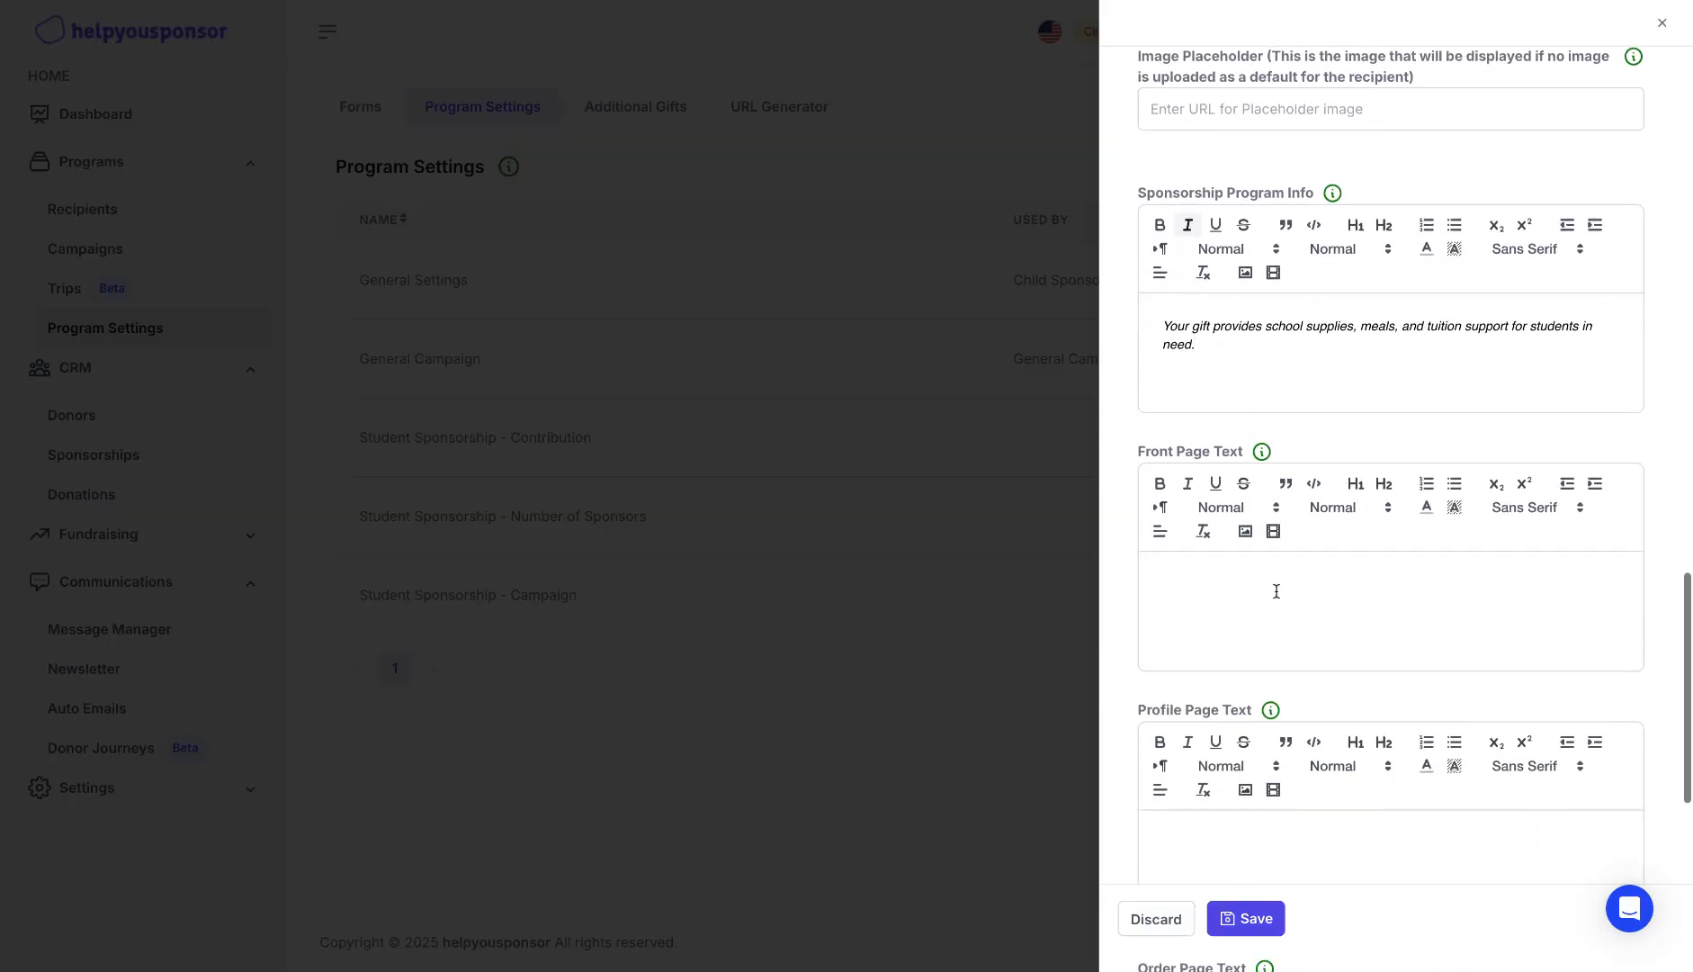
{"action": "left_click", "coordinate": [1277, 591]}
{"action": "type", "text": "Wel"}
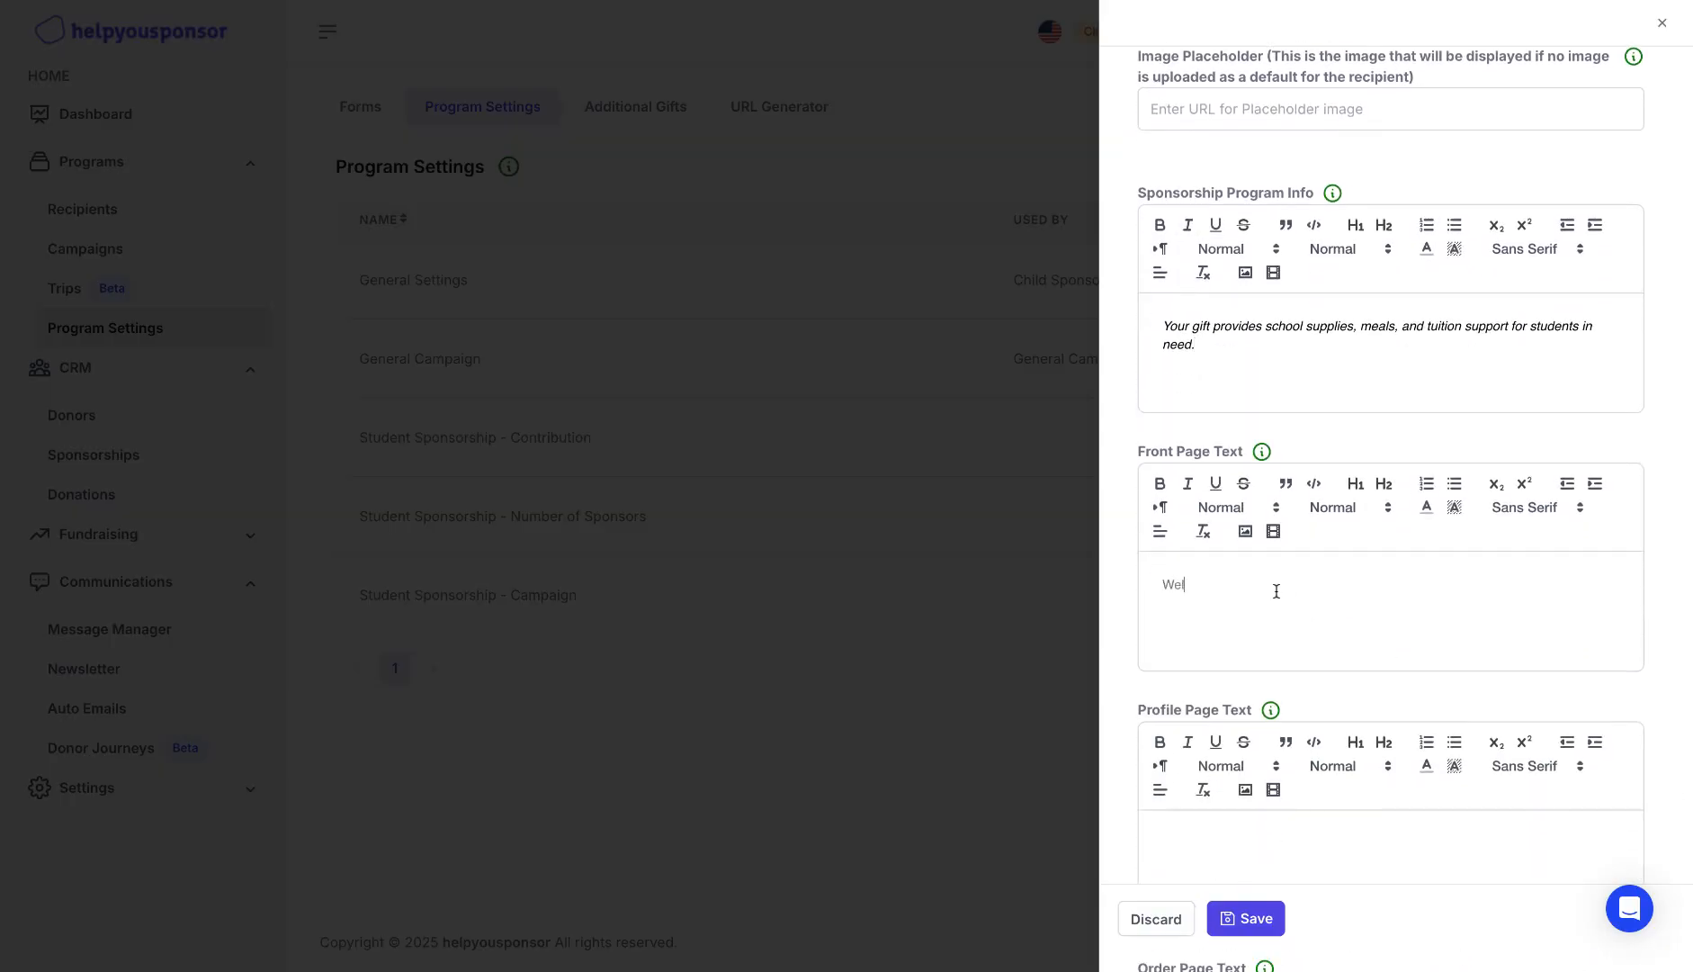
{"action": "type", "text": "come, We are grateful for ypur"}
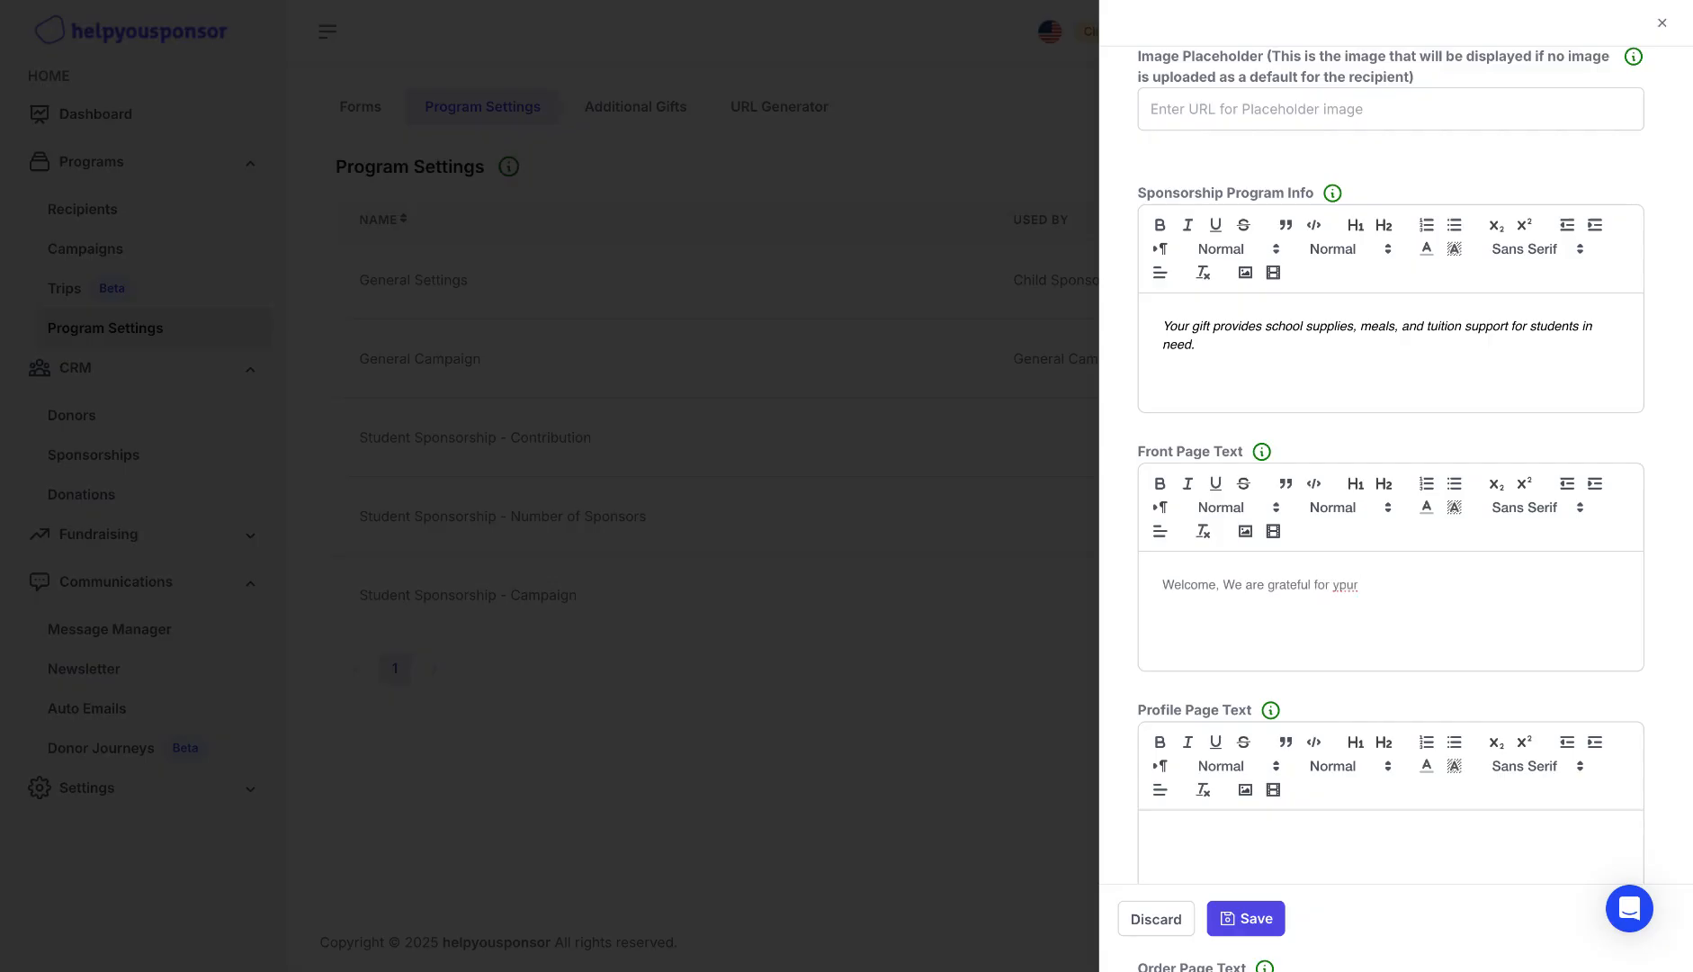
{"action": "key", "text": "BackSpace"}
{"action": "key", "text": "BackSpace"}
{"action": "key", "text": "BackSpace"}
{"action": "key", "text": "BackSpace"}
{"action": "type", "text": "our generosity"}
- Leave the Profile Page, Order Page and Donor Account texts empty and save the new program settings
{"action": "scroll", "coordinate": [1296, 579], "scroll_direction": "down", "scroll_amount": 2}
{"action": "scroll", "coordinate": [1436, 563], "scroll_direction": "down", "scroll_amount": 1}
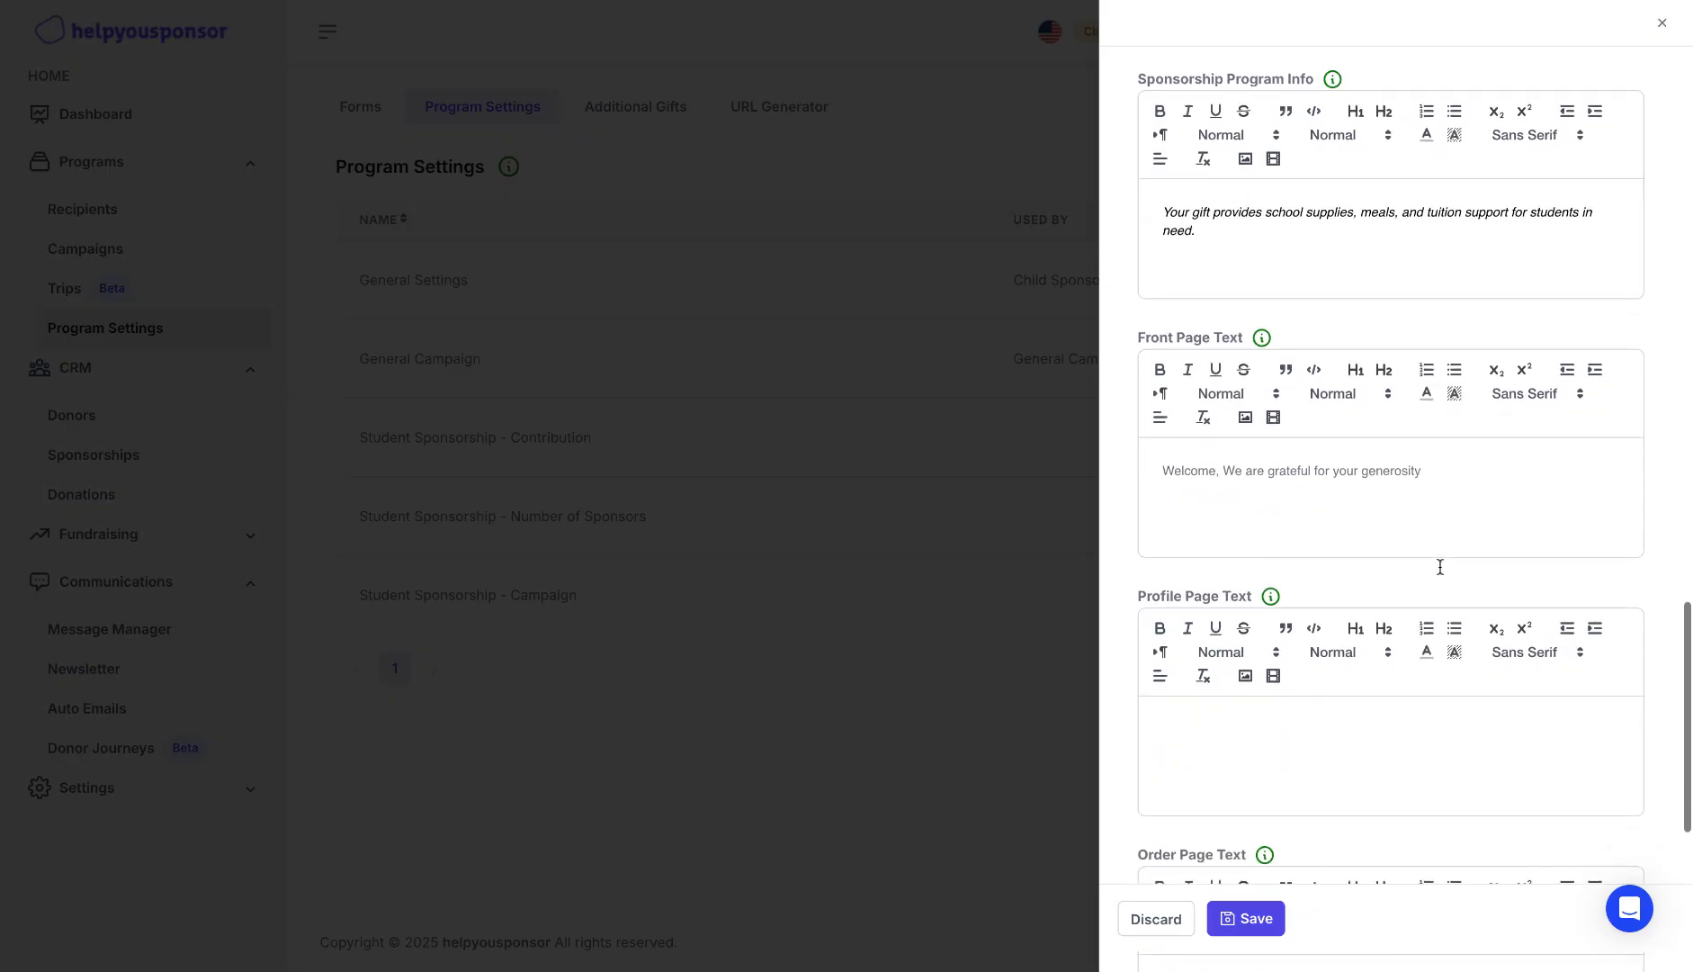
{"action": "scroll", "coordinate": [1441, 567], "scroll_direction": "down", "scroll_amount": 1}
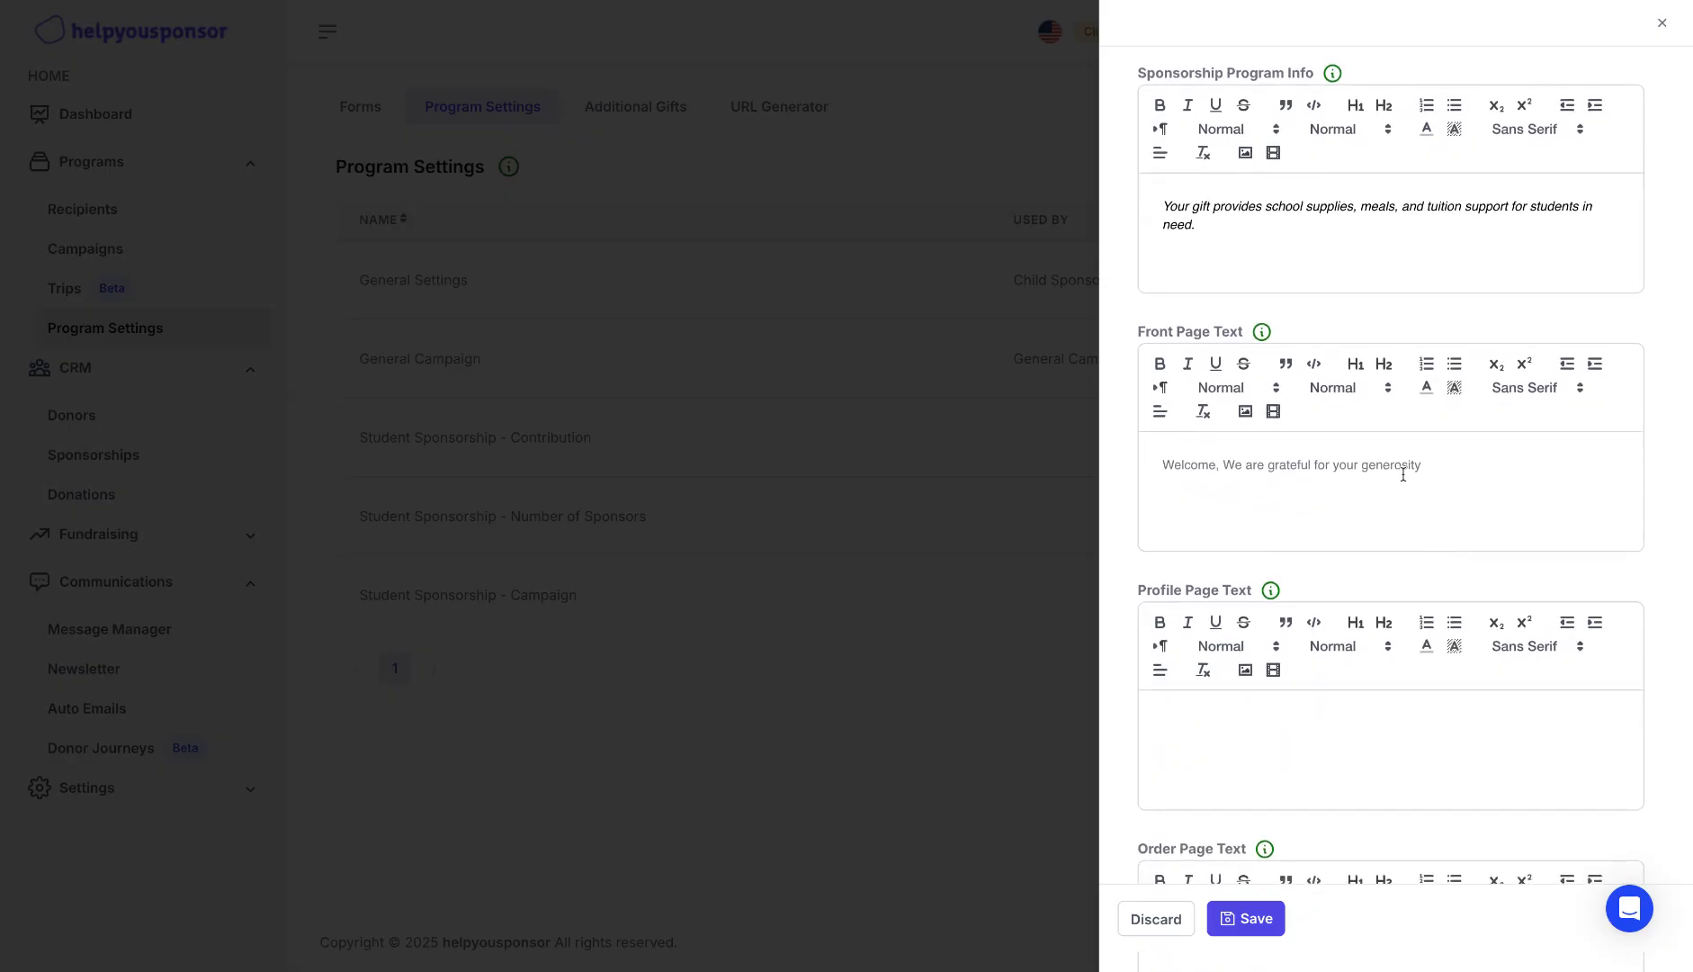
{"action": "scroll", "coordinate": [1249, 651], "scroll_direction": "down", "scroll_amount": 2}
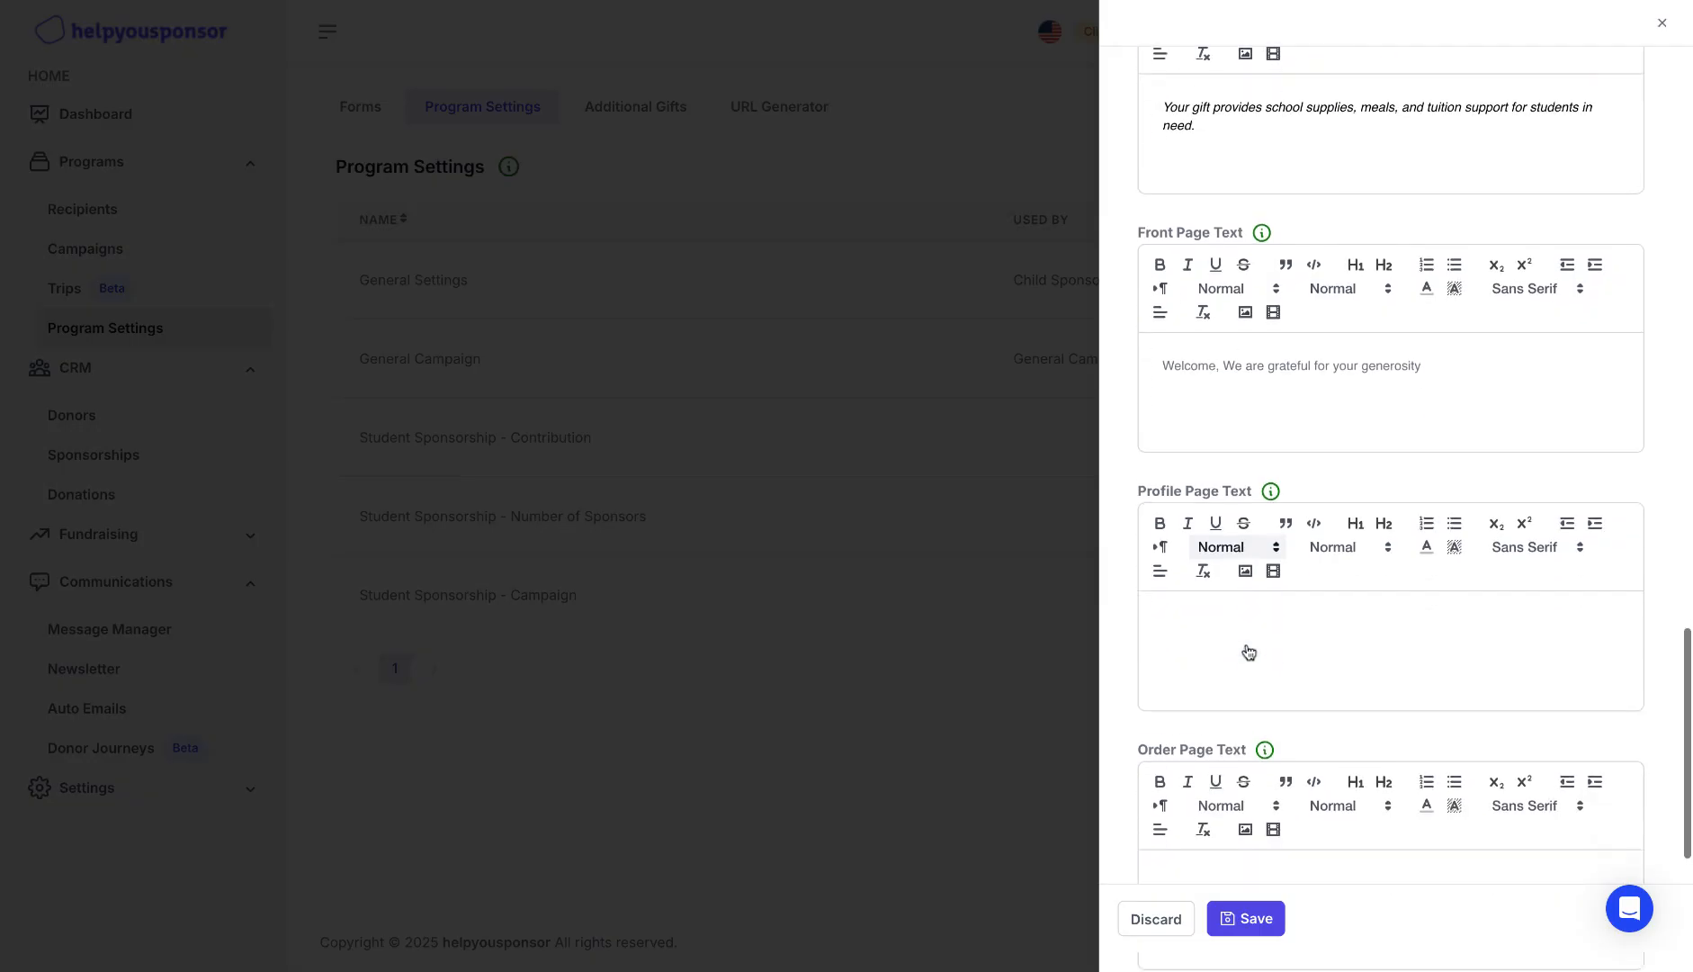
{"action": "scroll", "coordinate": [1249, 651], "scroll_direction": "down", "scroll_amount": 1}
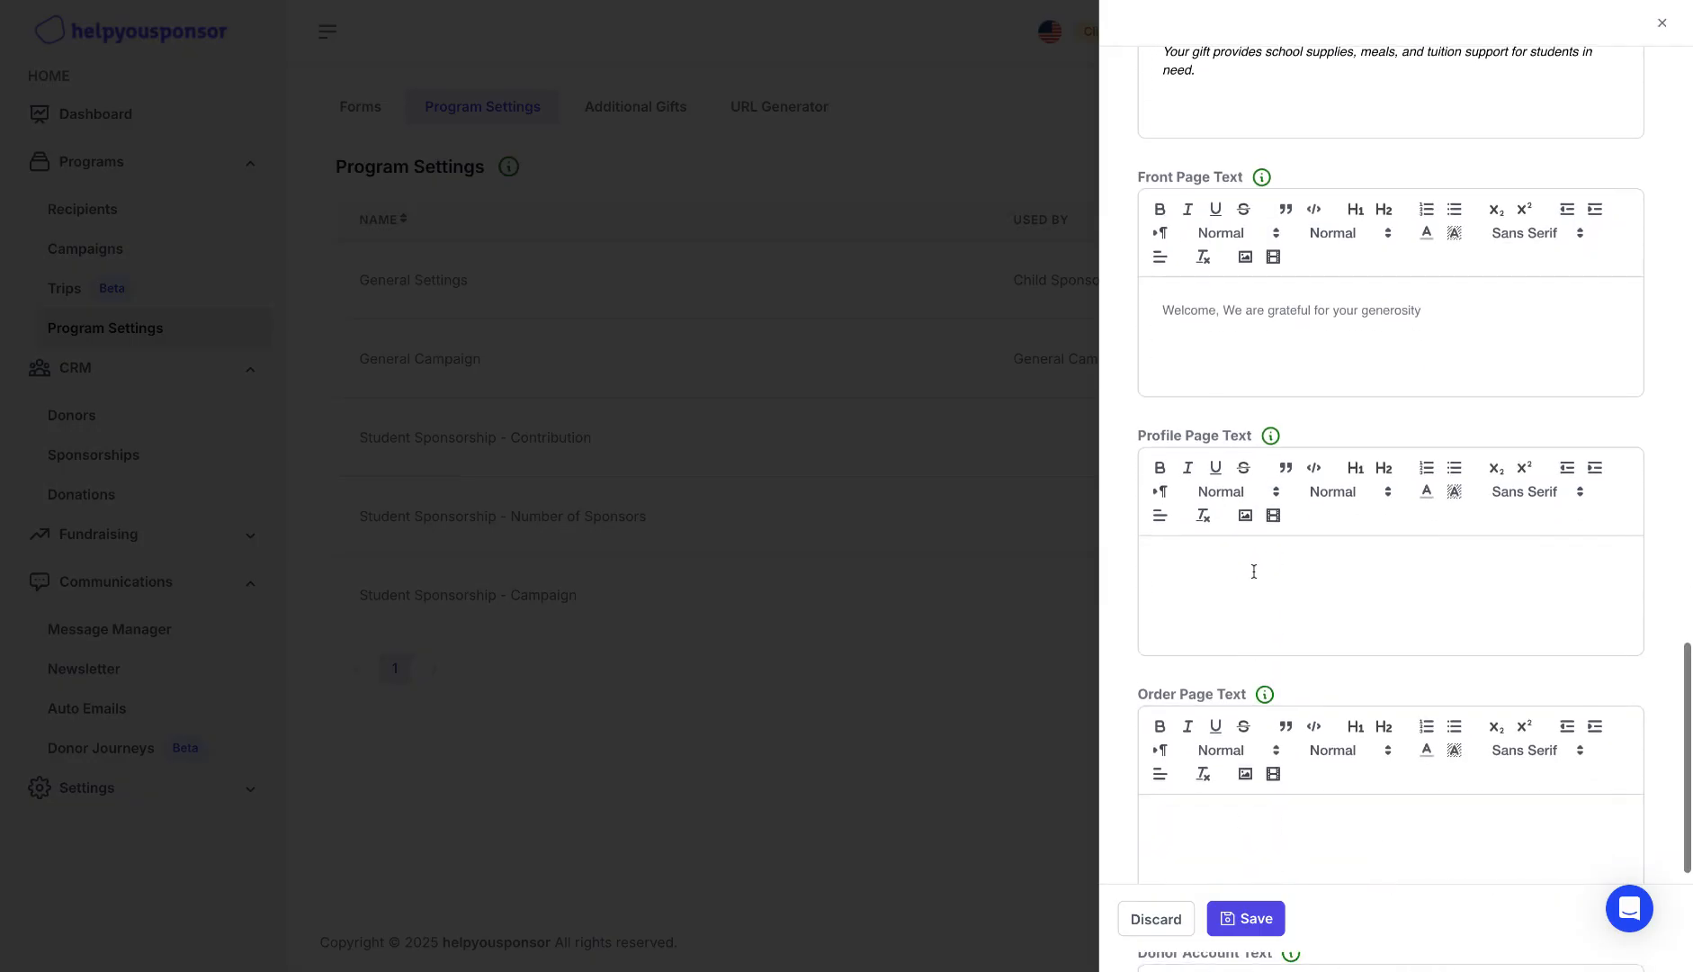
{"action": "scroll", "coordinate": [1254, 571], "scroll_direction": "down", "scroll_amount": 6}
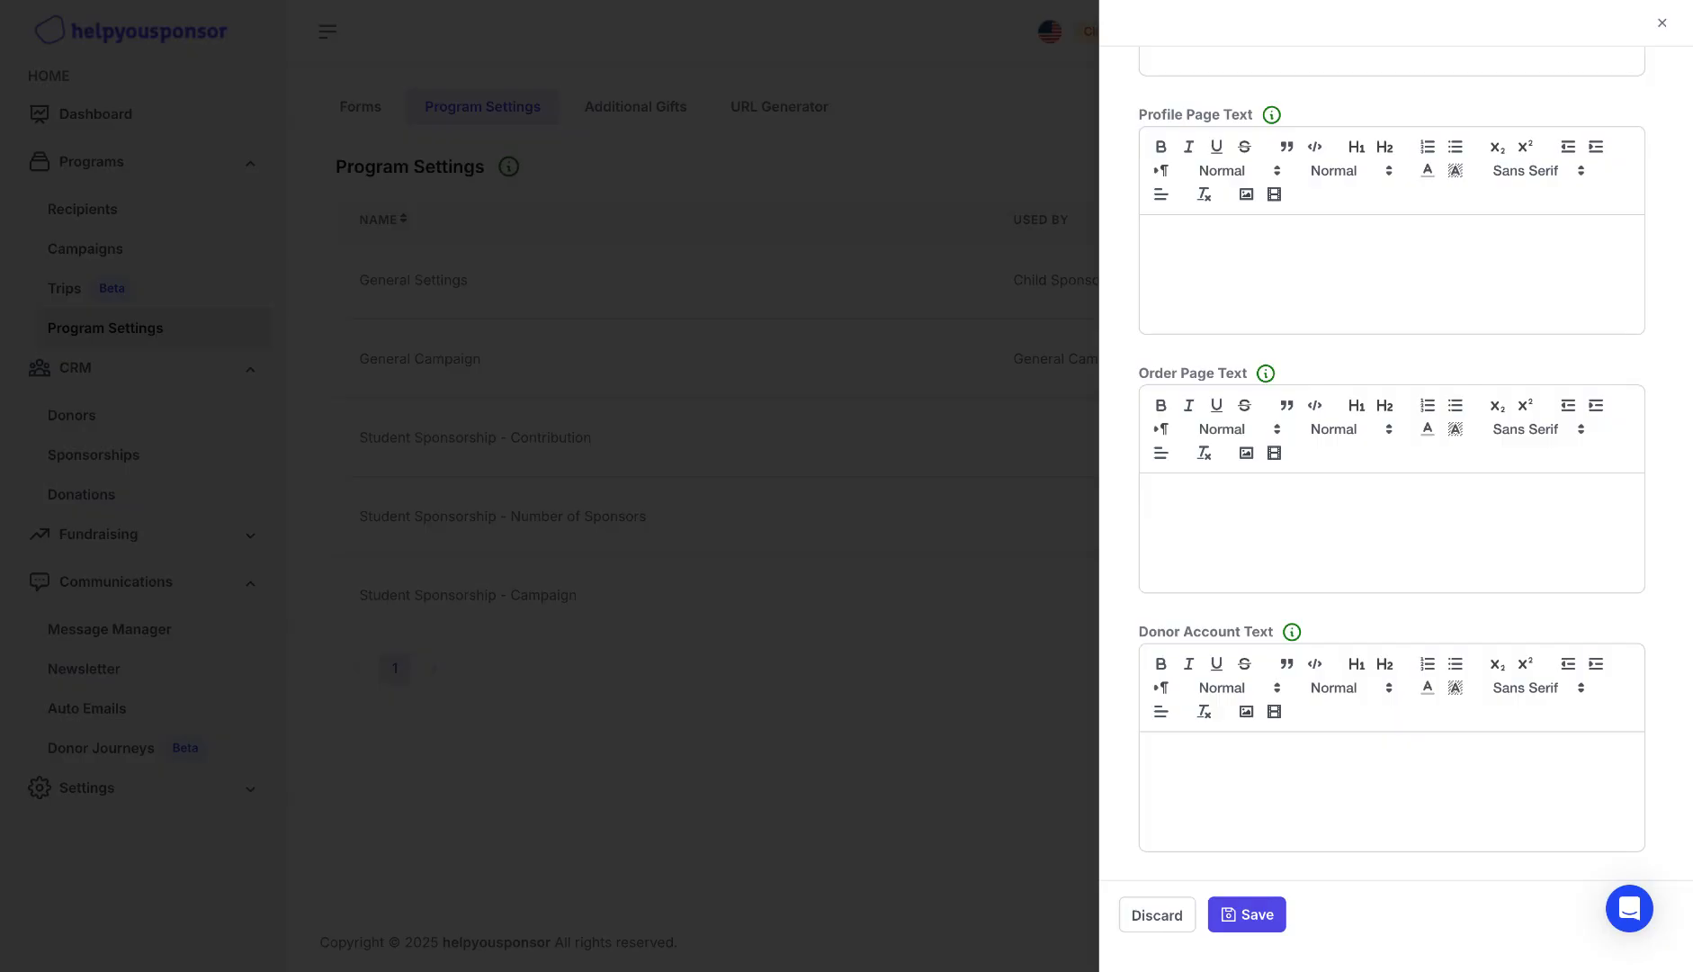
{"action": "left_click", "coordinate": [1268, 522]}
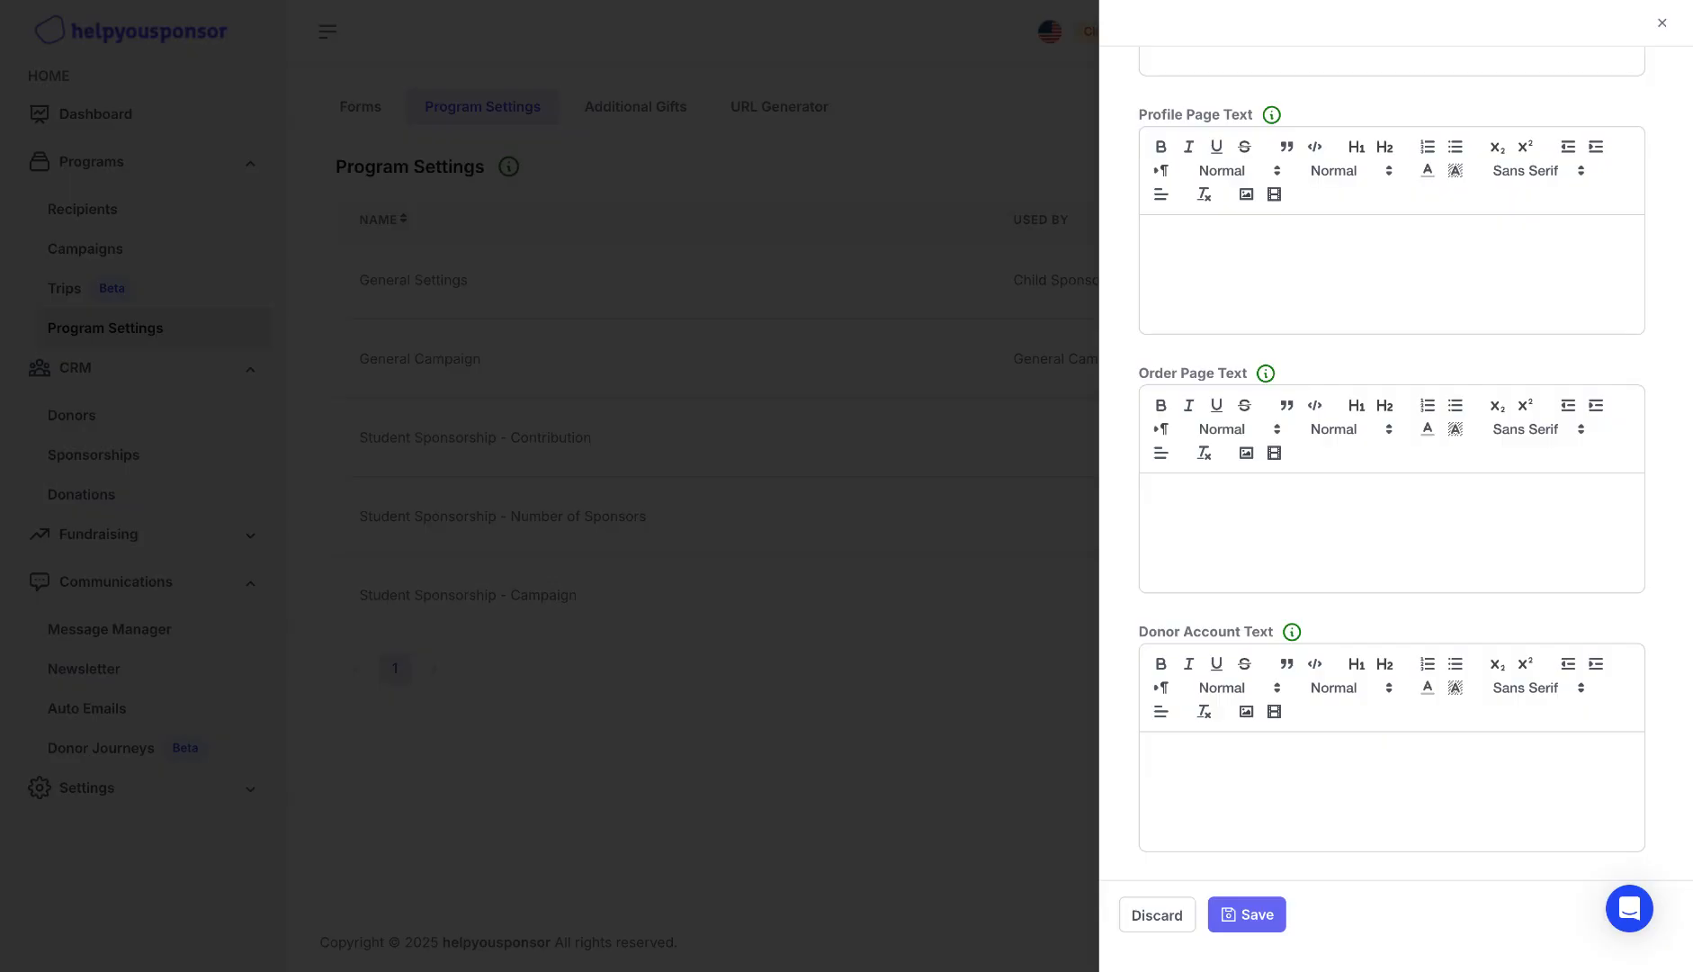
{"action": "left_click", "coordinate": [1247, 914]}
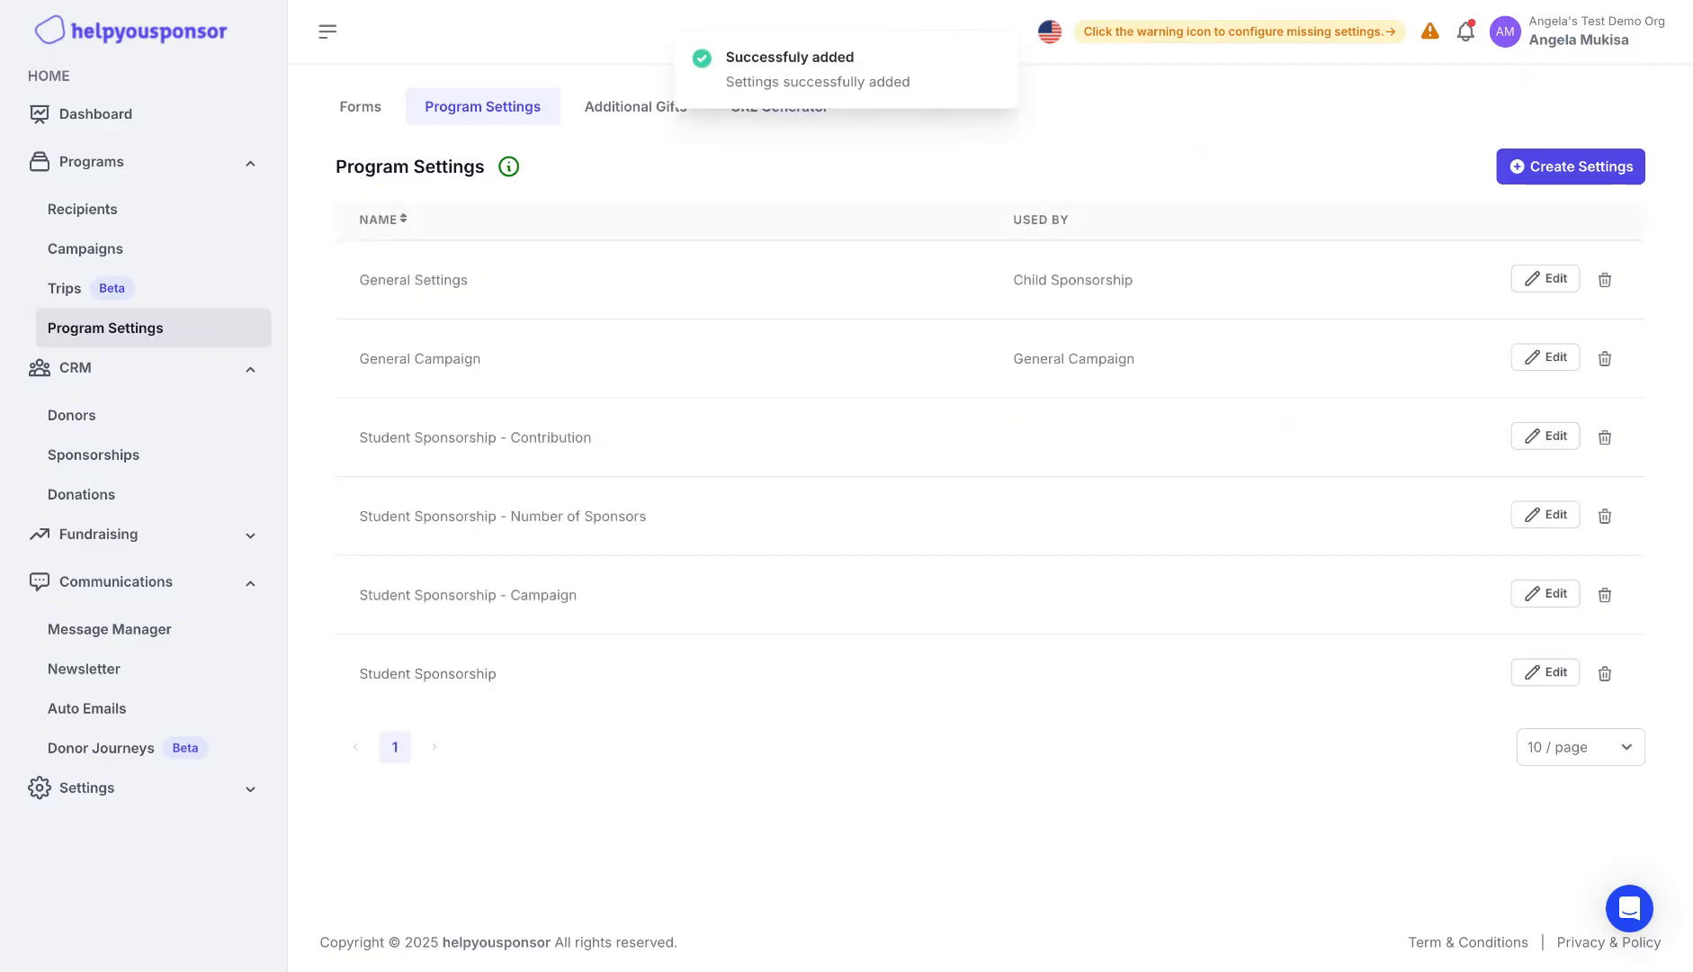